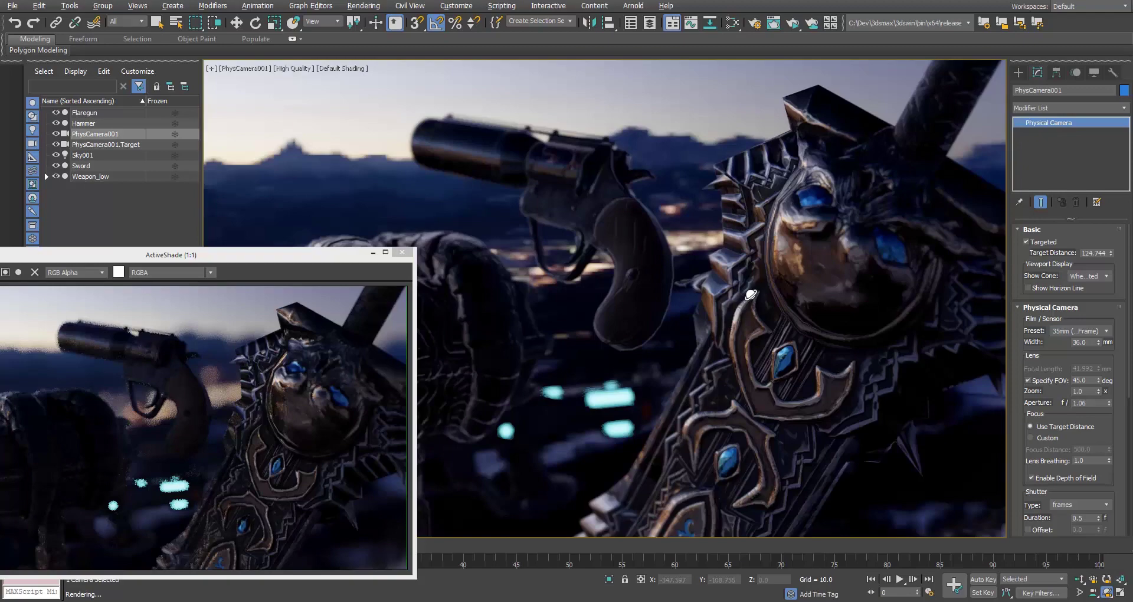
Step: Orbit the camera around the weapons and set the physical camera's target distance to 173.857
left_click_drag(732, 307, 777, 302)
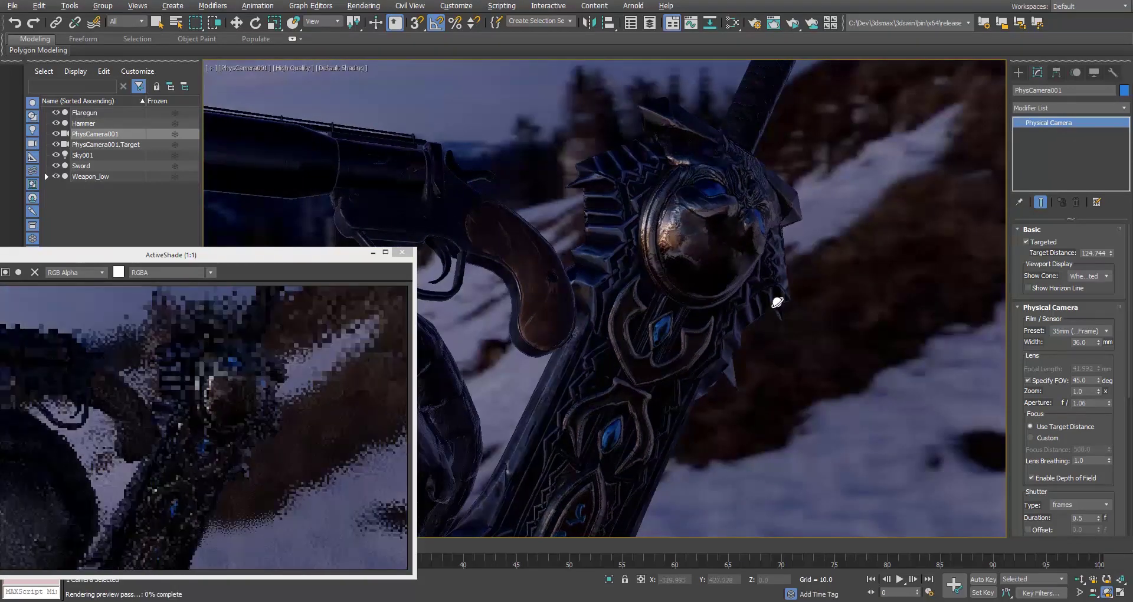
middle_click_drag(677, 278, 912, 261)
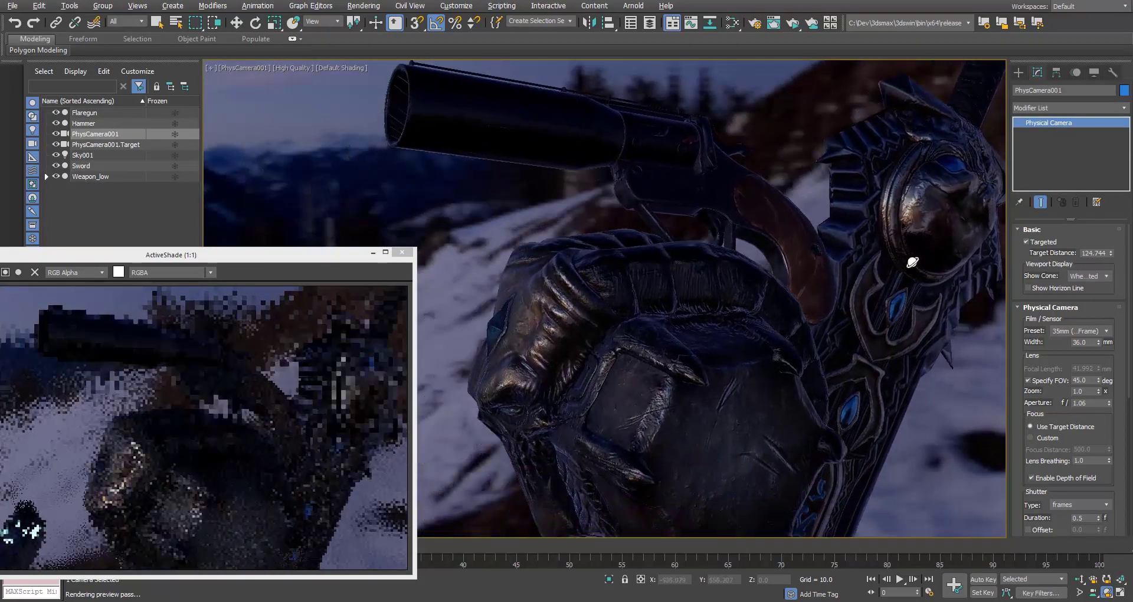
left_click_drag(642, 382, 685, 351)
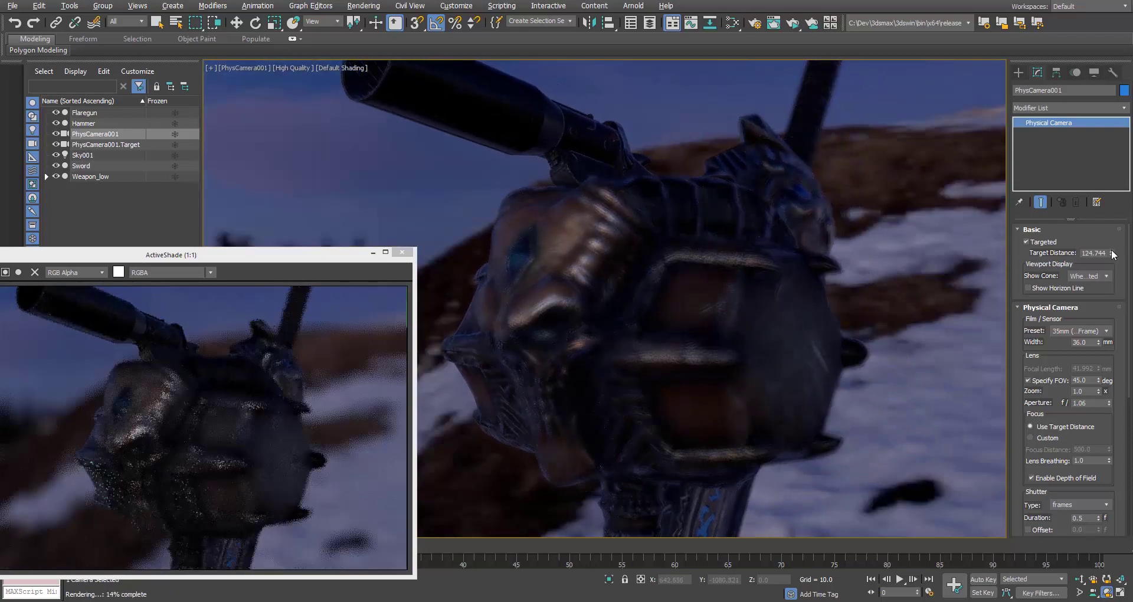
left_click_drag(1111, 252, 1111, 258)
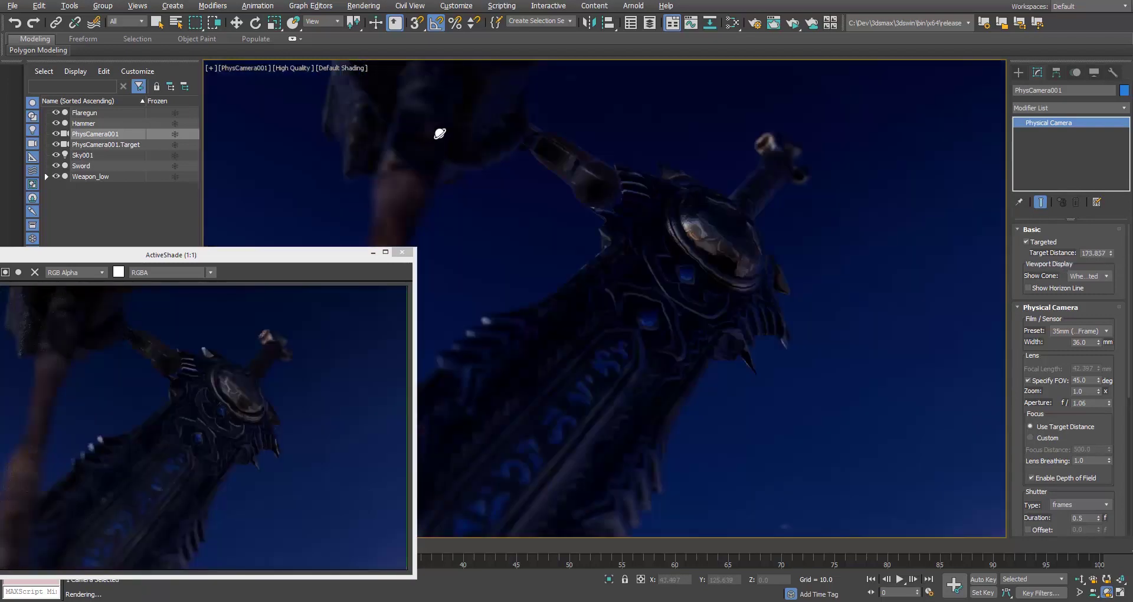
Step: Examine the hammer head and flare gun from several low angles, comparing the viewport with the ActiveShade render
middle_click_drag(441, 134, 549, 324)
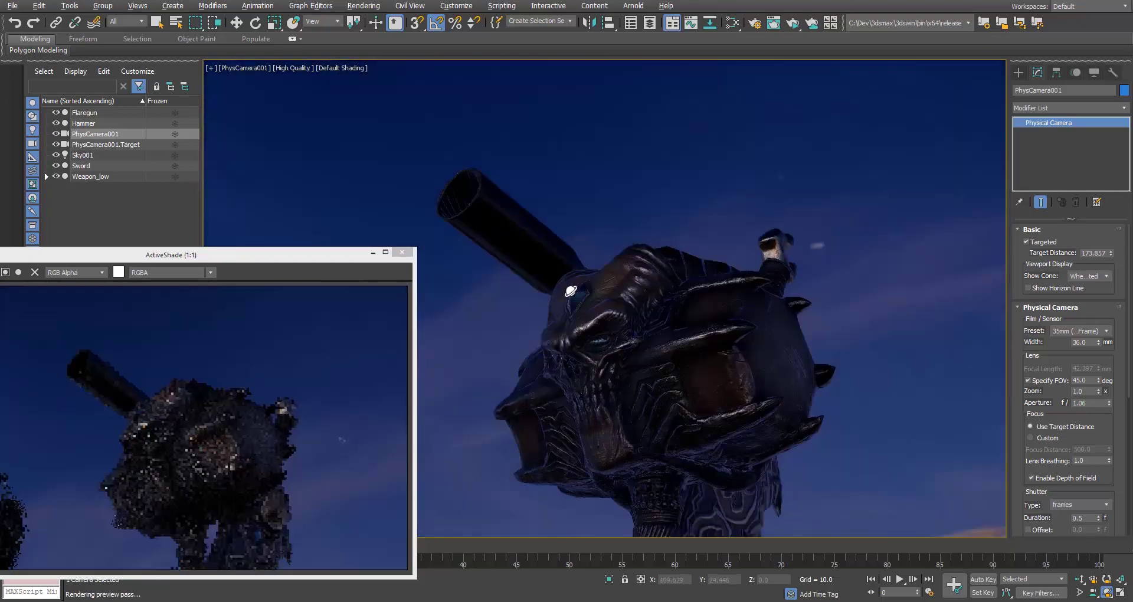
middle_click_drag(767, 245, 588, 299, "alt")
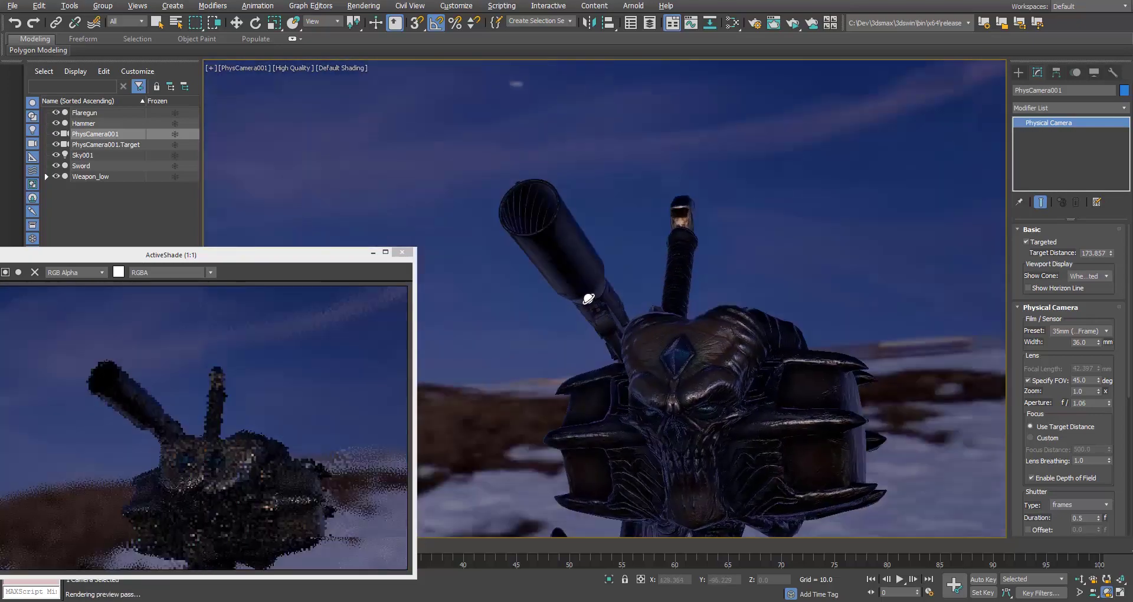
middle_click_drag(659, 387, 984, 263)
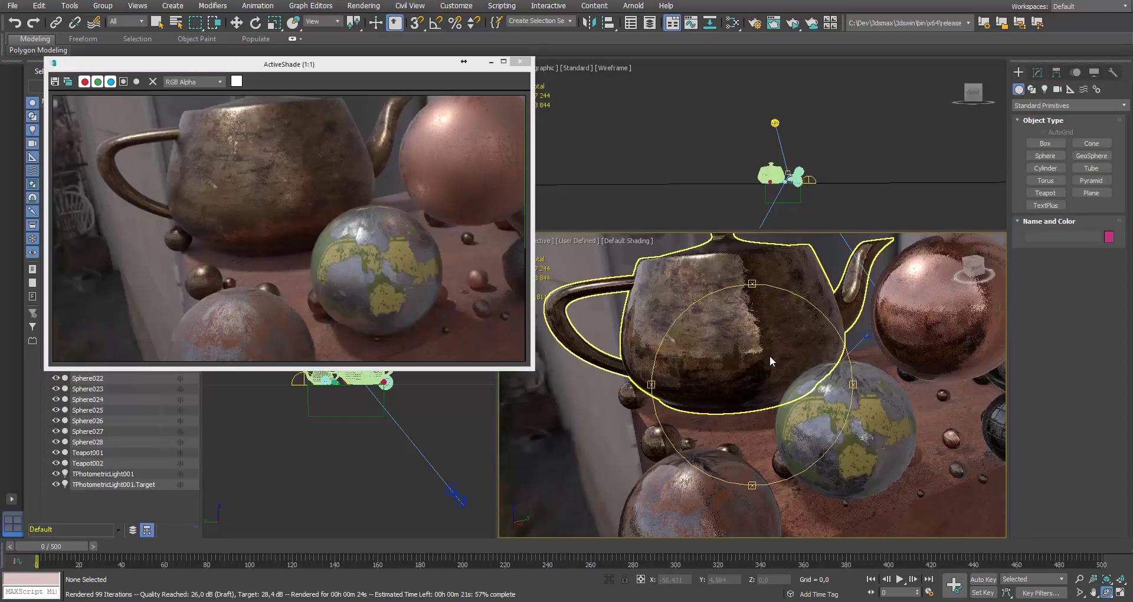
Step: Inspect the teapot and copper sphere up close, comparing their viewport roughness with the ActiveShade render before the update
middle_click_drag(769, 355, 752, 374, "alt")
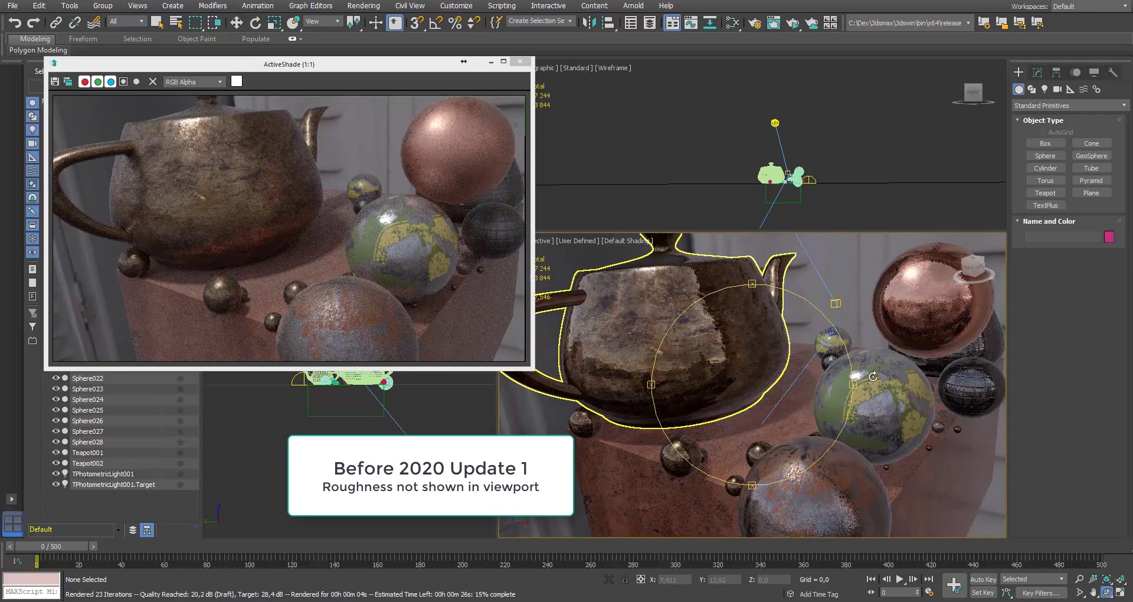
middle_click_drag(921, 396, 833, 368, "alt")
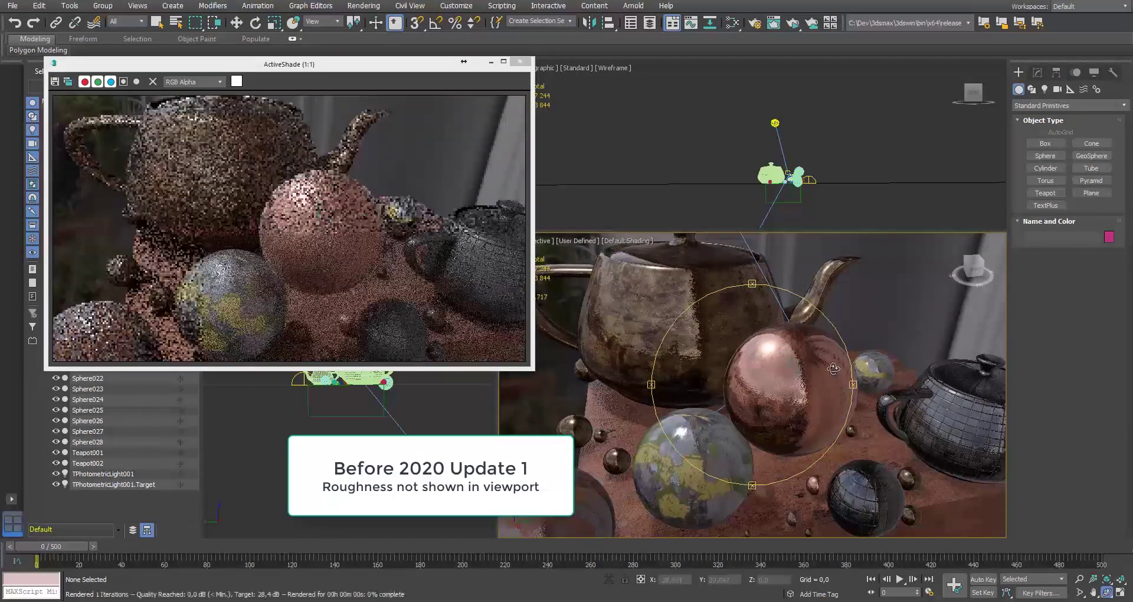
scroll(804, 380, "up", 5)
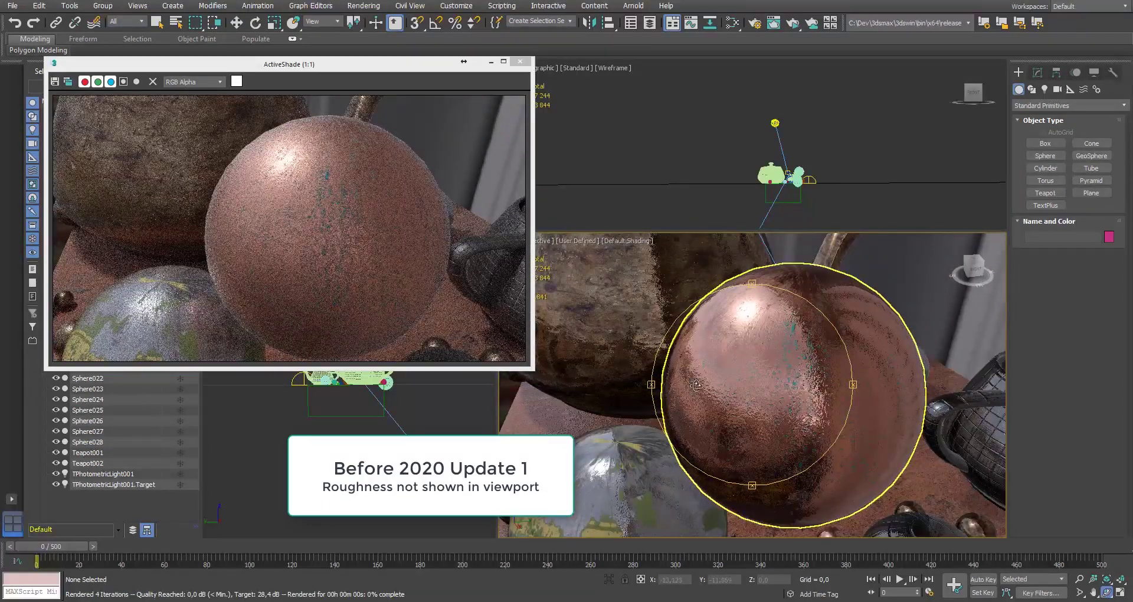
middle_click_drag(746, 396, 762, 383, "alt")
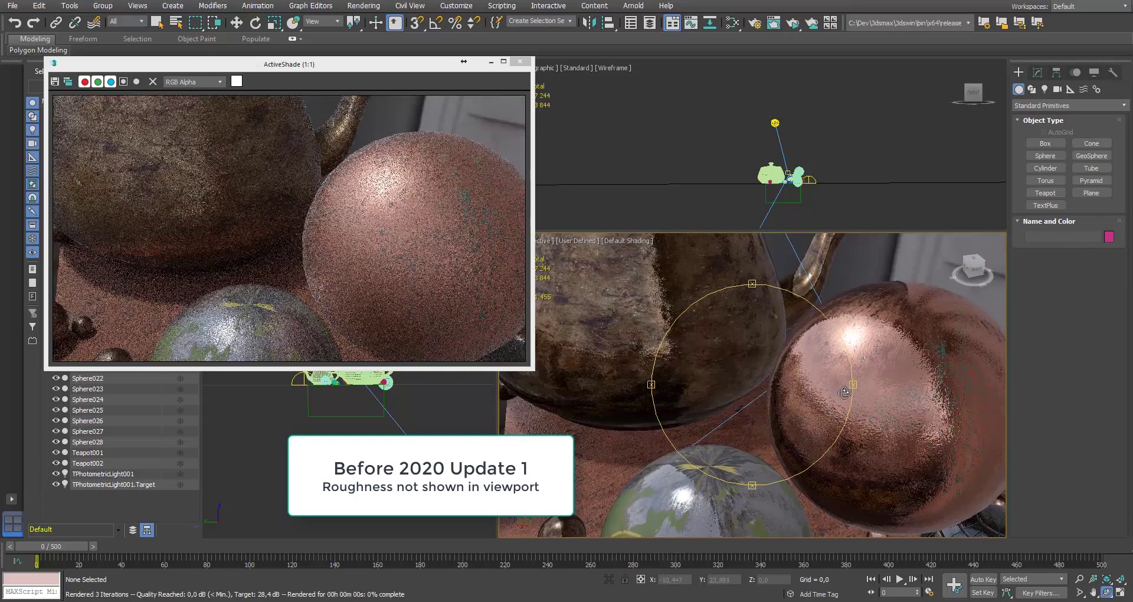
scroll(845, 392, "down", 5)
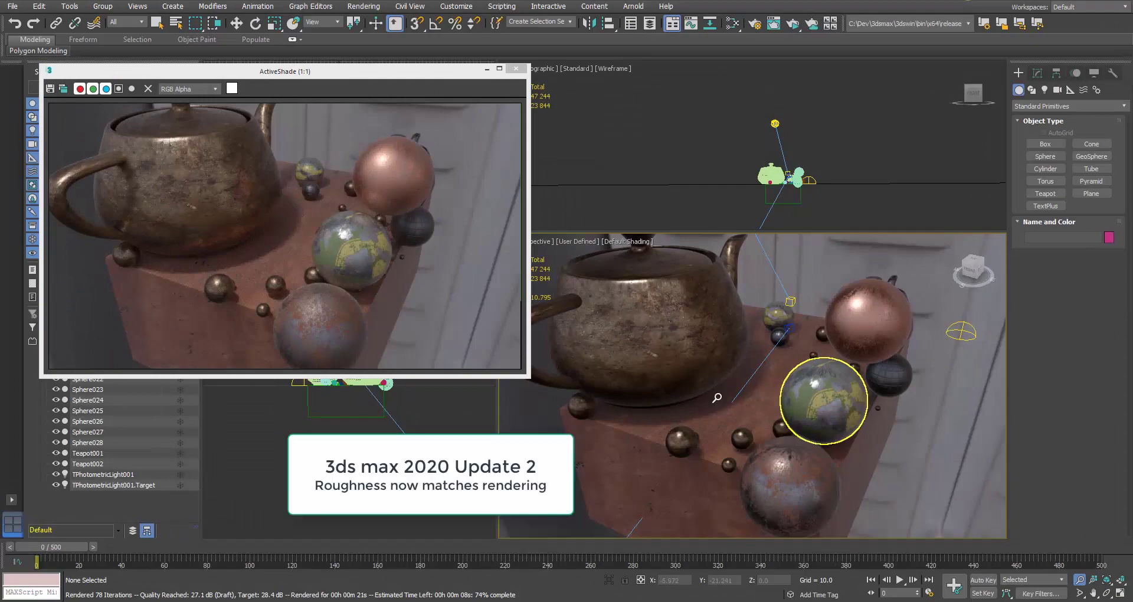
Step: Examine the teapot and textured spheres in the updated version, comparing their viewport roughness with the ActiveShade render
scroll(711, 389, "up", 2)
middle_click_drag(705, 382, 728, 395, "alt")
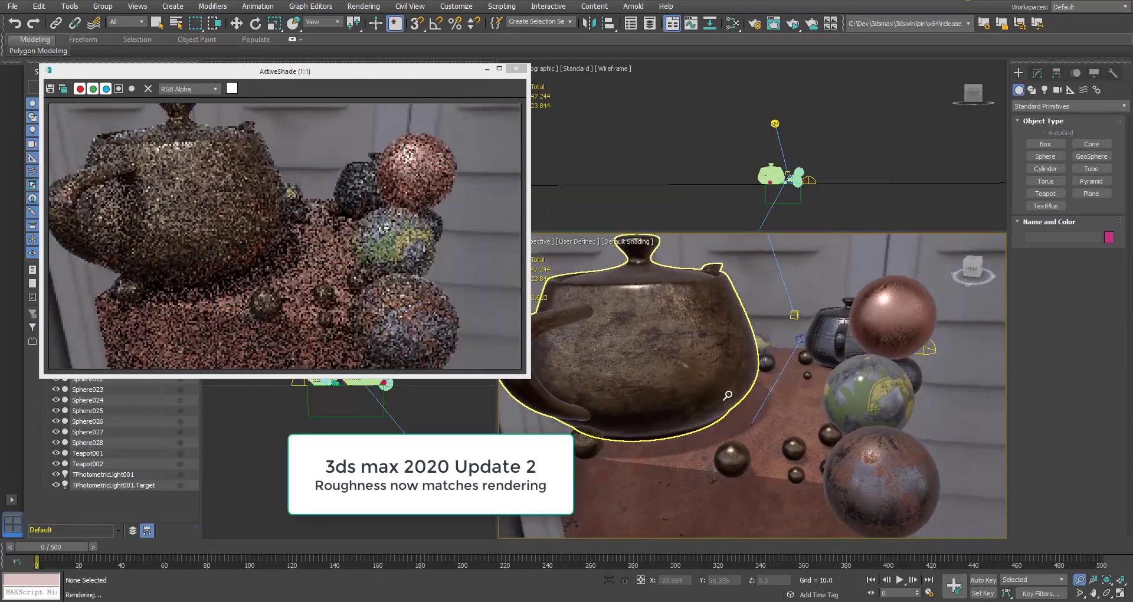
left_click(838, 471)
key("z")
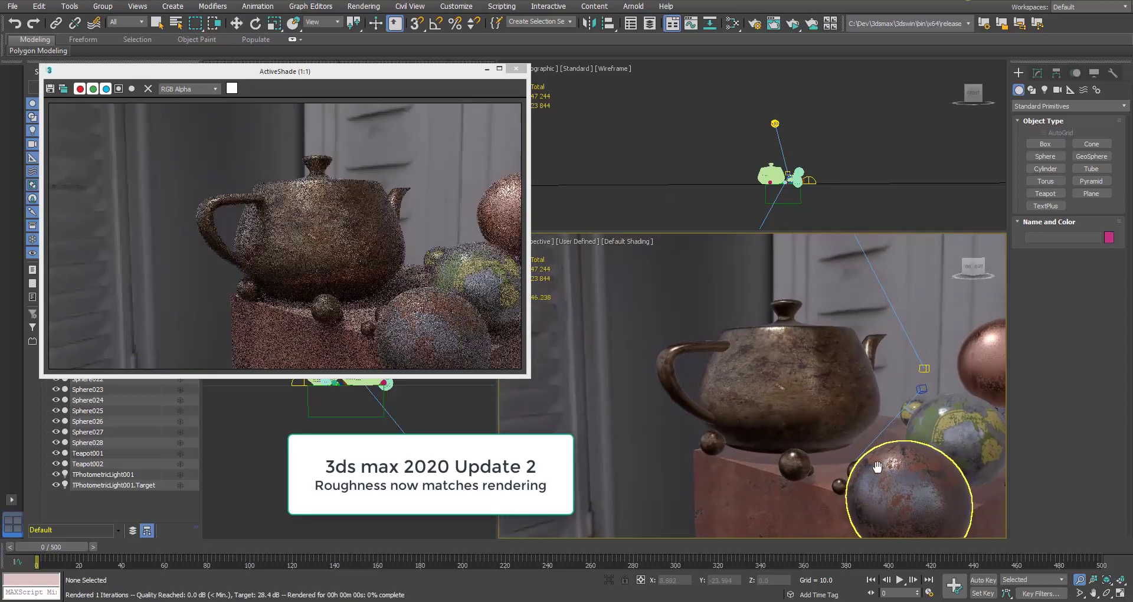
left_click_drag(811, 381, 811, 372)
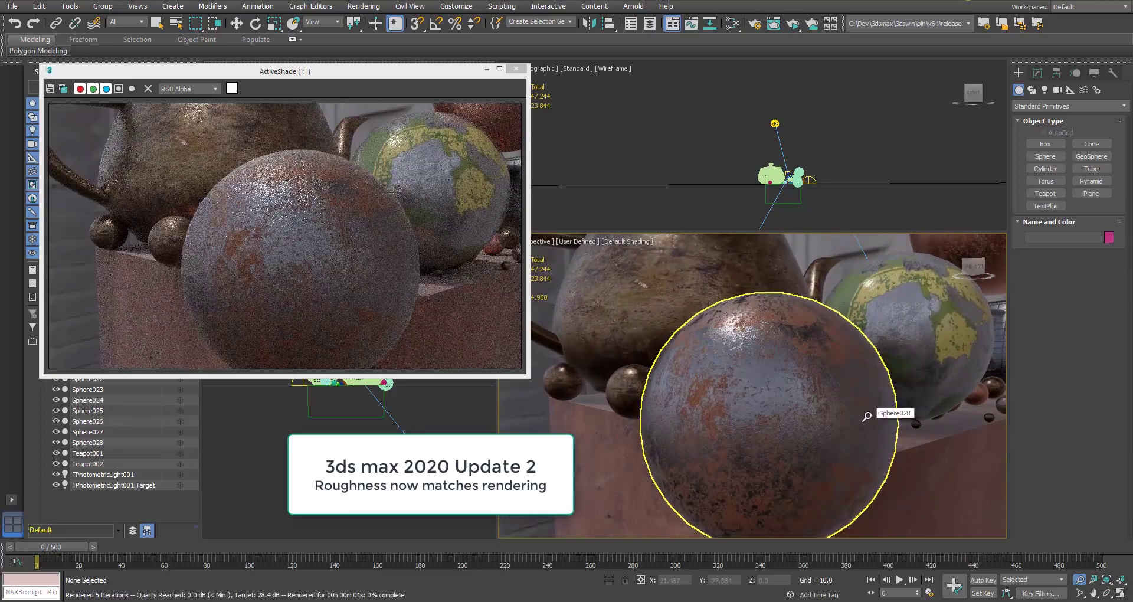
middle_click_drag(963, 342, 624, 382)
left_click_drag(830, 373, 867, 357)
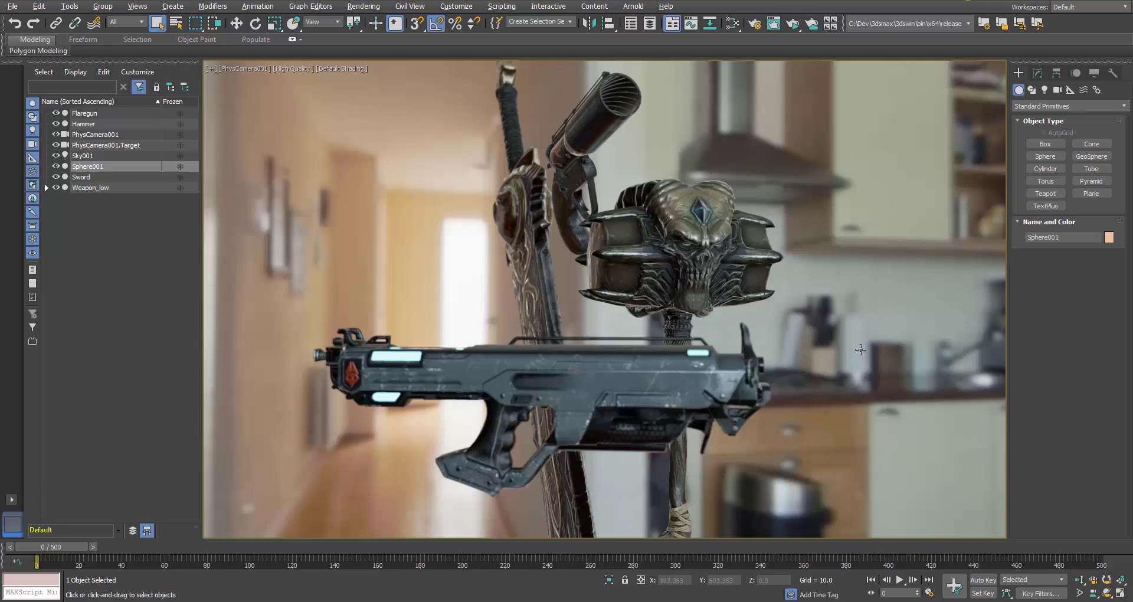
Step: Review the weapons camera animation in playback, pausing at frame 77, scrubbing to frame 353 and stopping at frame 498
left_click(901, 580)
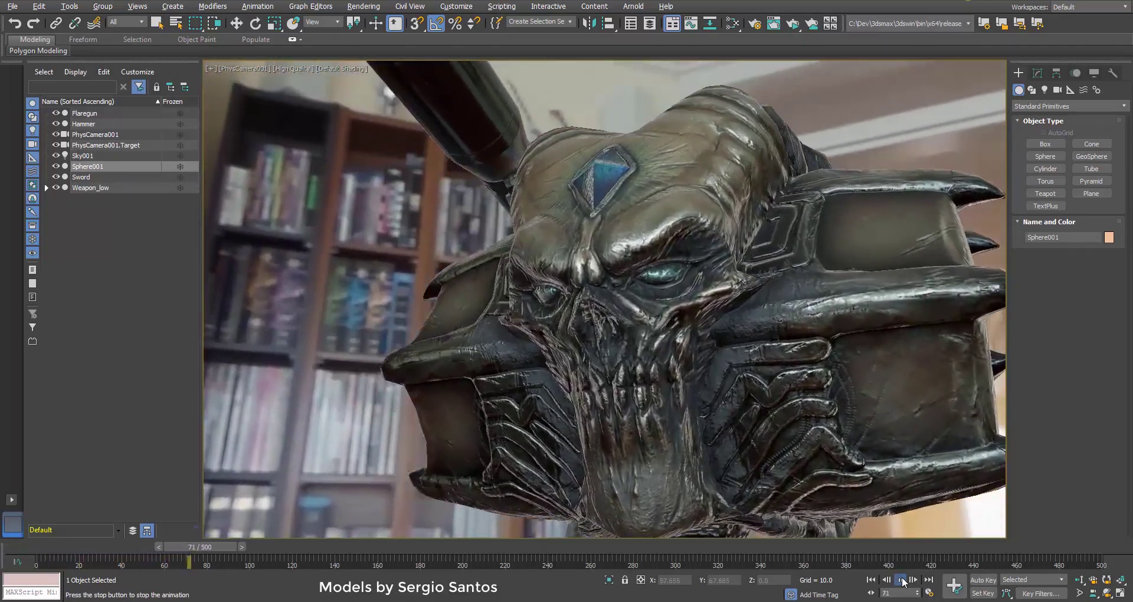
left_click(901, 580)
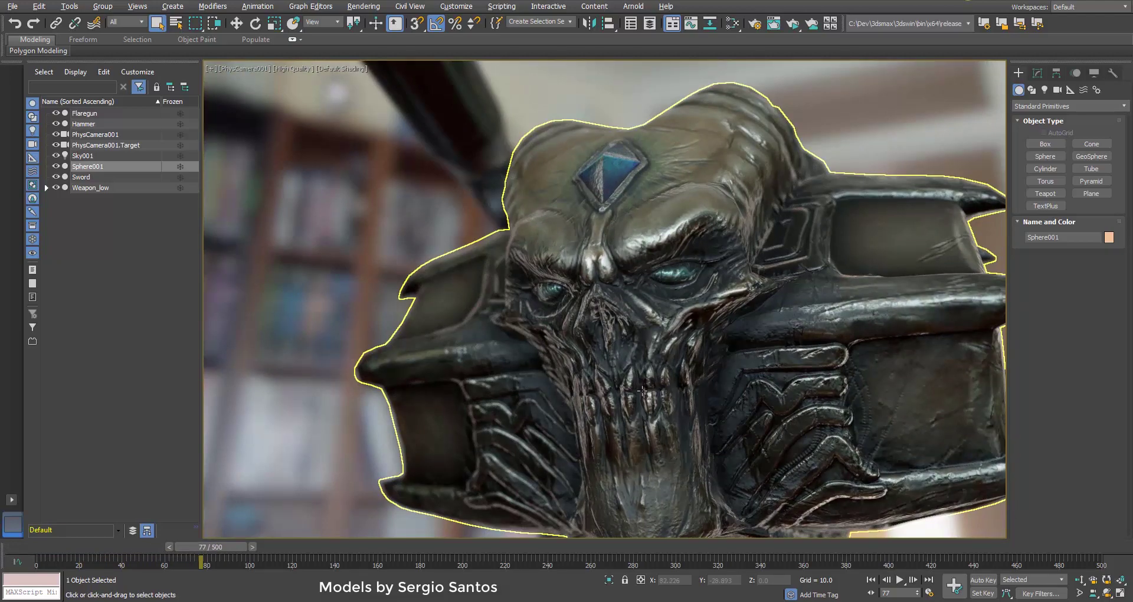
left_click(901, 581)
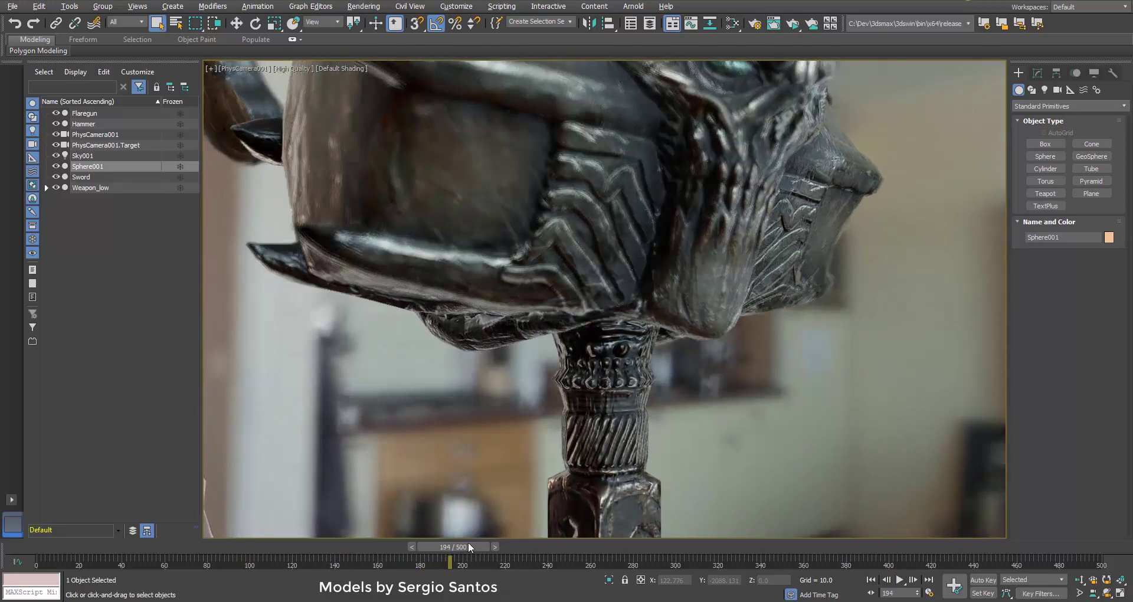
left_click_drag(468, 543, 780, 546)
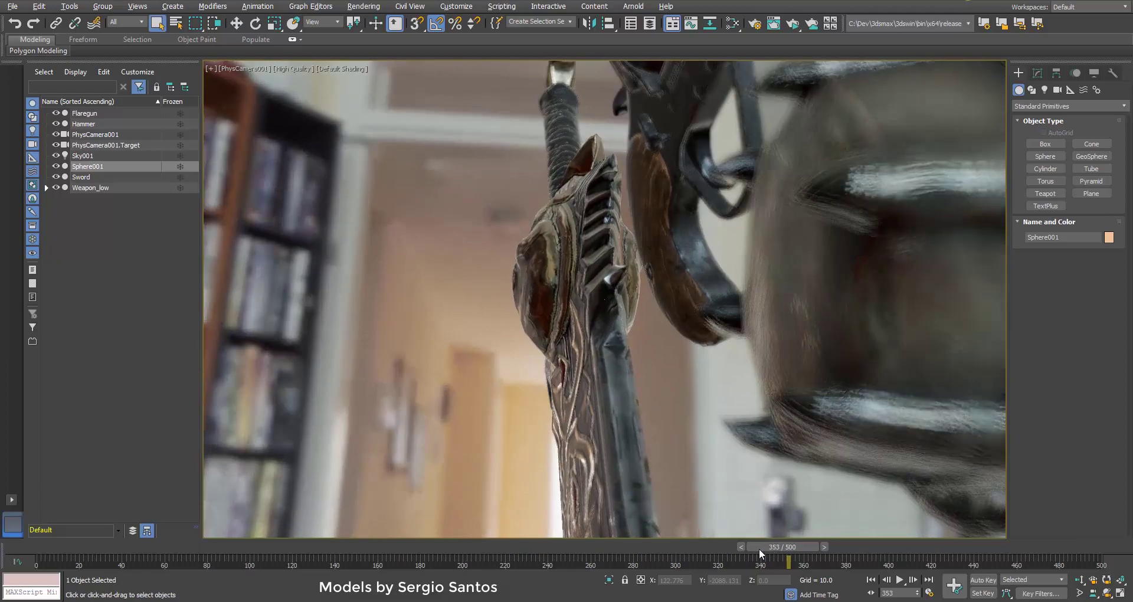
left_click(900, 580)
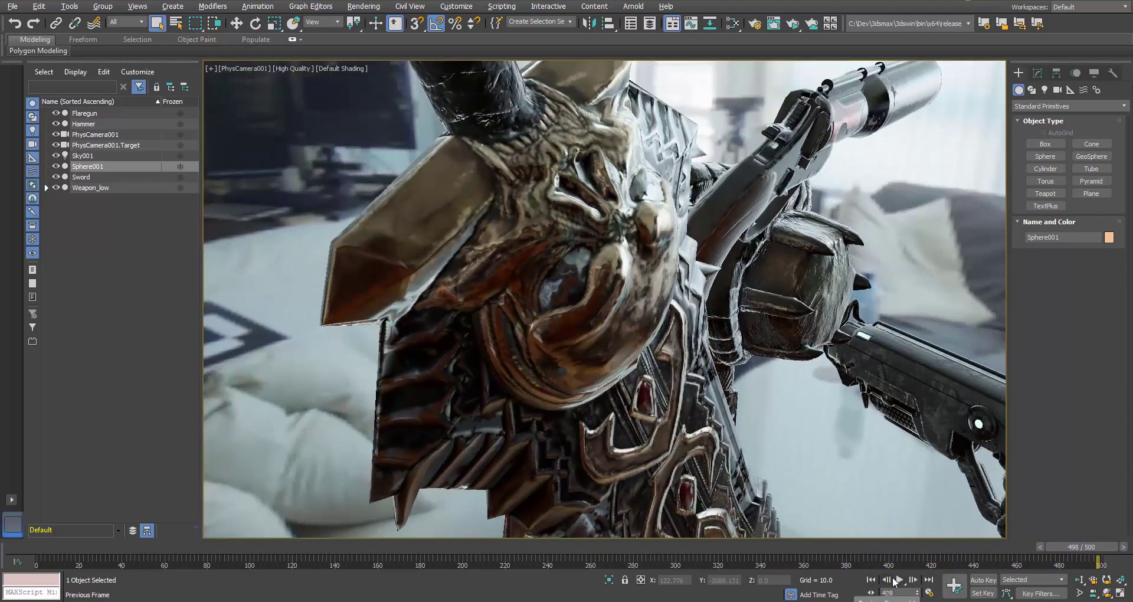
left_click(900, 580)
Step: Restore the four-viewport layout, start an ActiveShade render, and switch the camera viewport to a Perspective view of the flare gun
left_click(1120, 593)
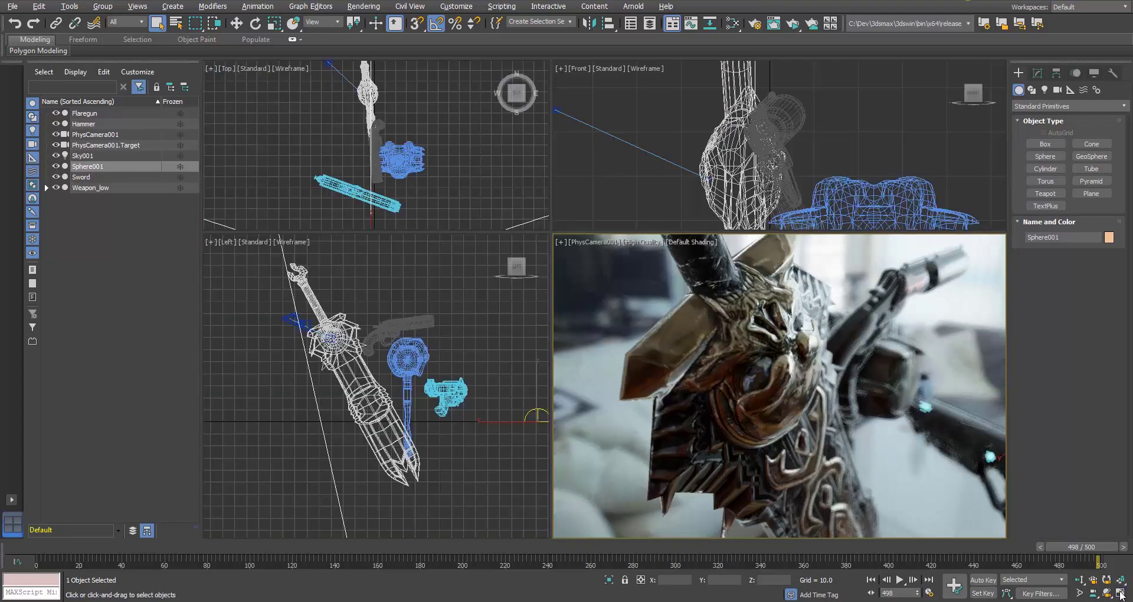
left_click(793, 23)
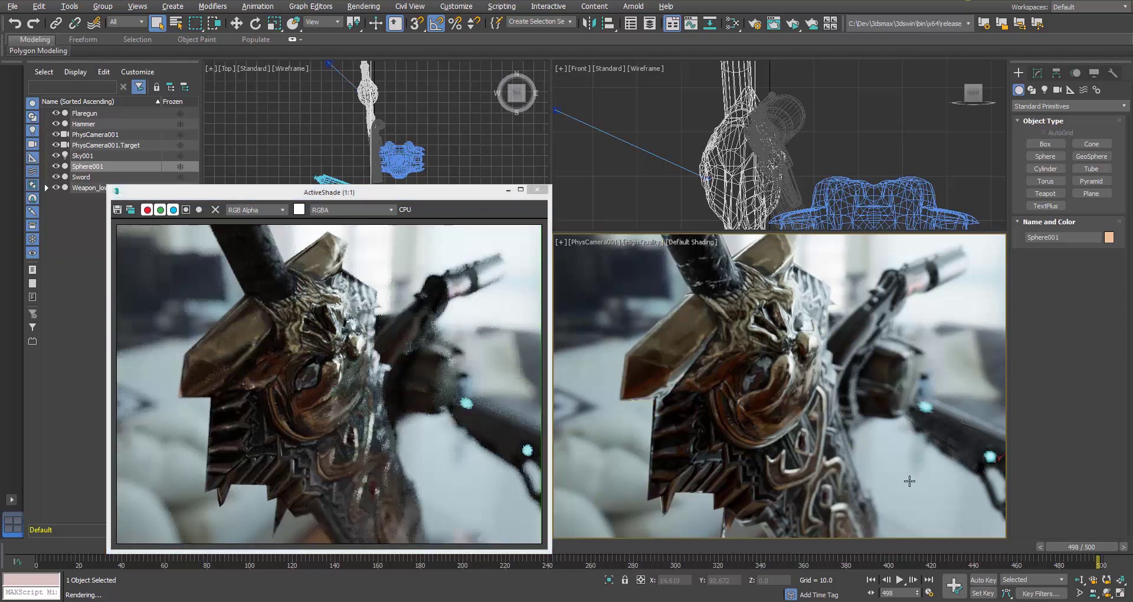
key("p")
middle_click_drag(816, 362, 803, 311, "alt")
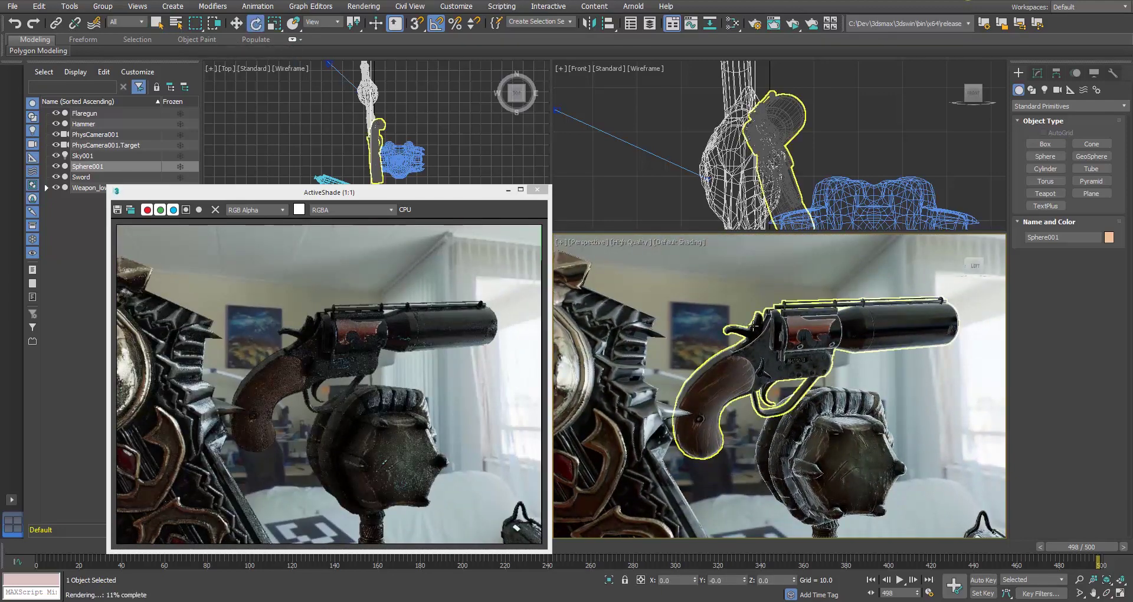
Step: Rotate the flare gun about several axes in the Perspective viewport, checking its cylinder markings up close against the ActiveShade render
left_click_drag(797, 344, 796, 364)
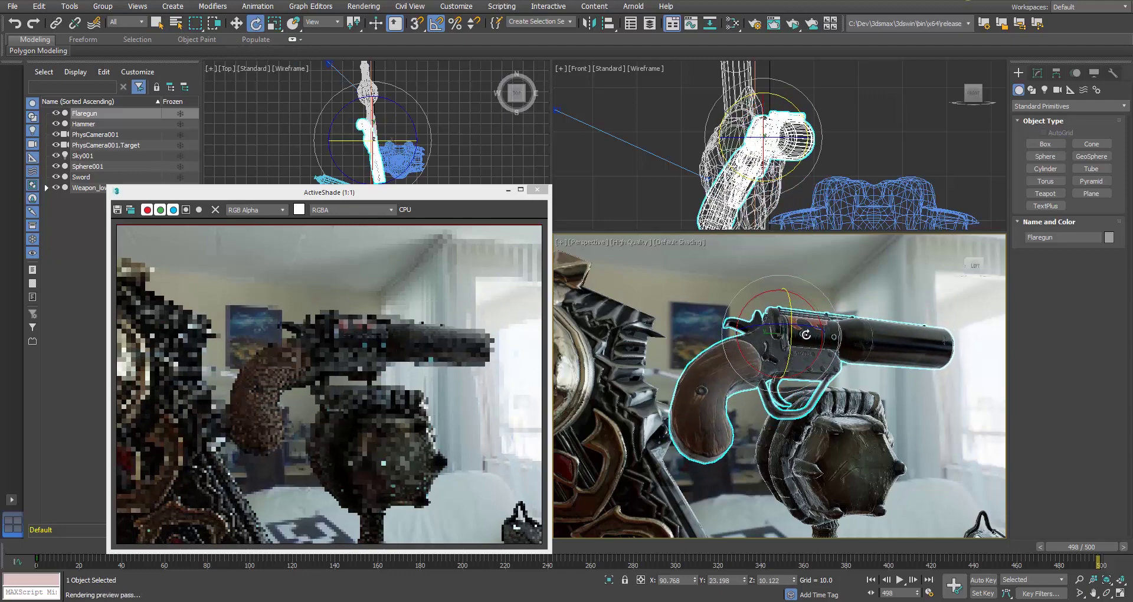
left_click_drag(805, 325, 790, 380)
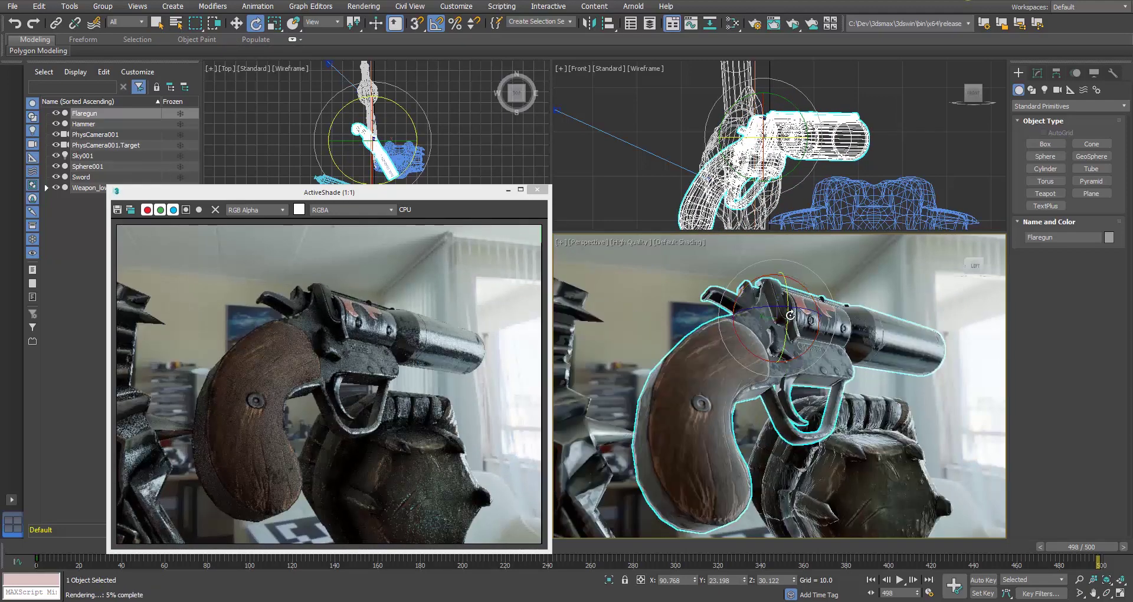
left_click_drag(800, 311, 787, 352)
scroll(786, 352, "up", 8)
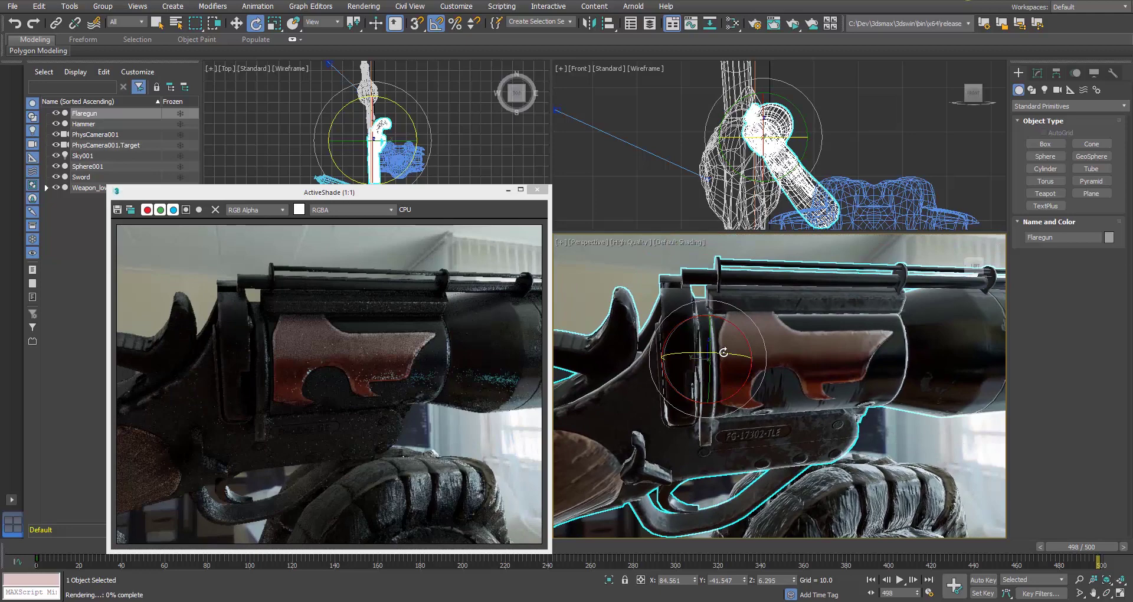
left_click_drag(723, 353, 738, 352)
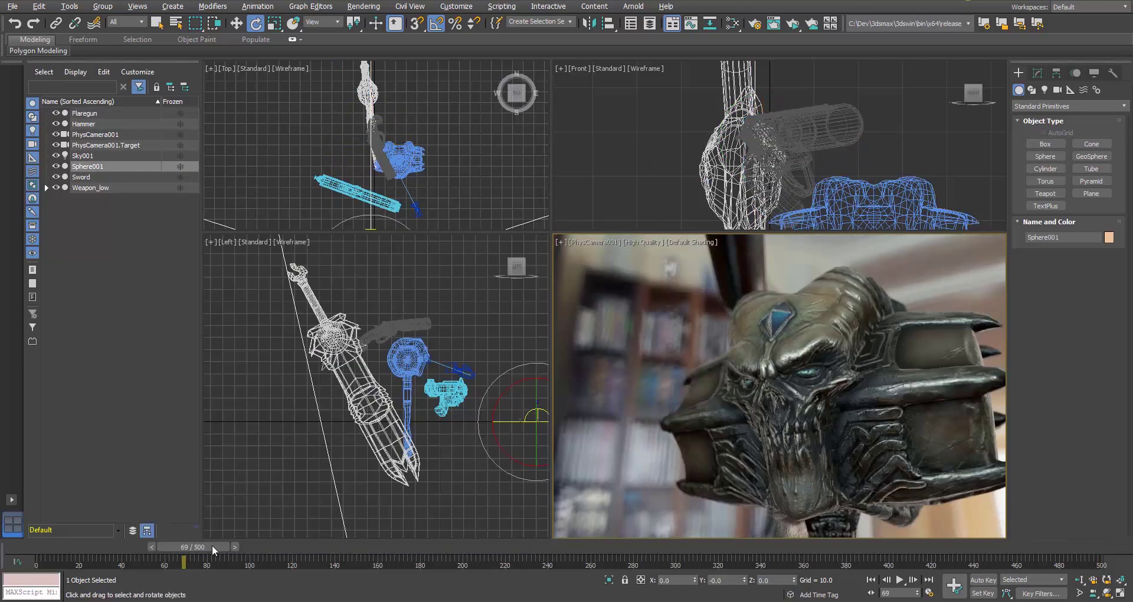
Step: Scrub to frame 134 and create a High Quality preview animation of the PhysCamera001 view for the active time segment
left_click_drag(211, 544, 328, 547)
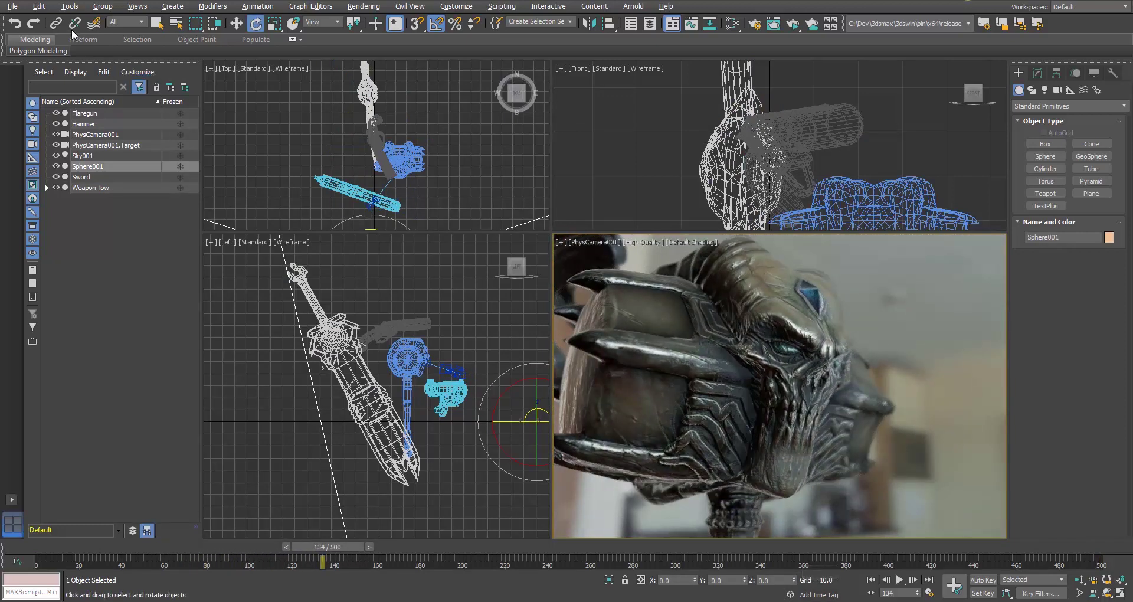
left_click(69, 8)
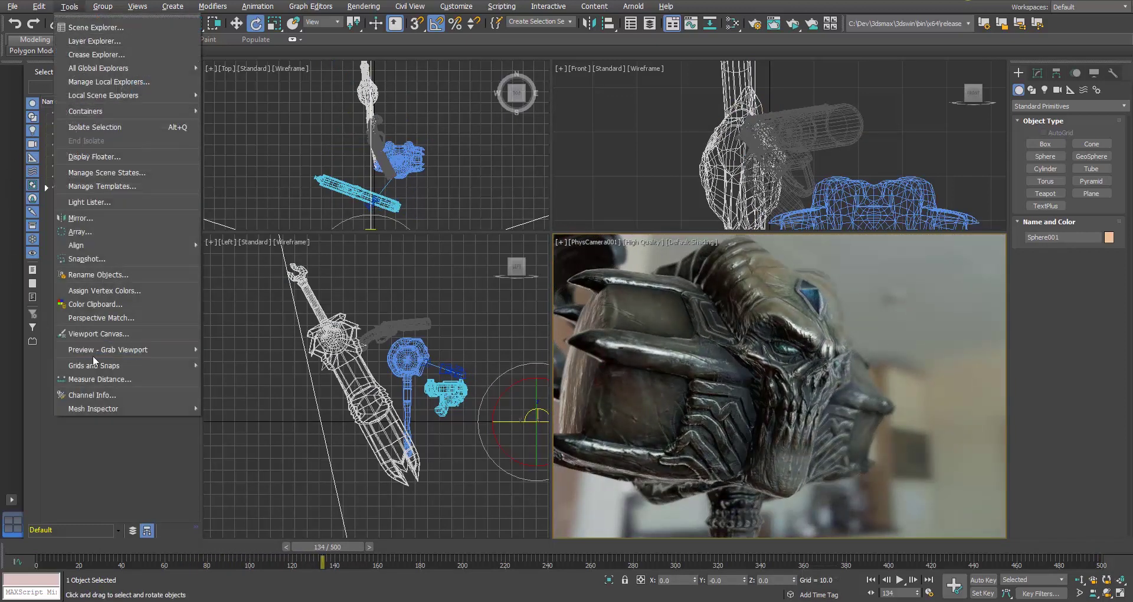
left_click(263, 351)
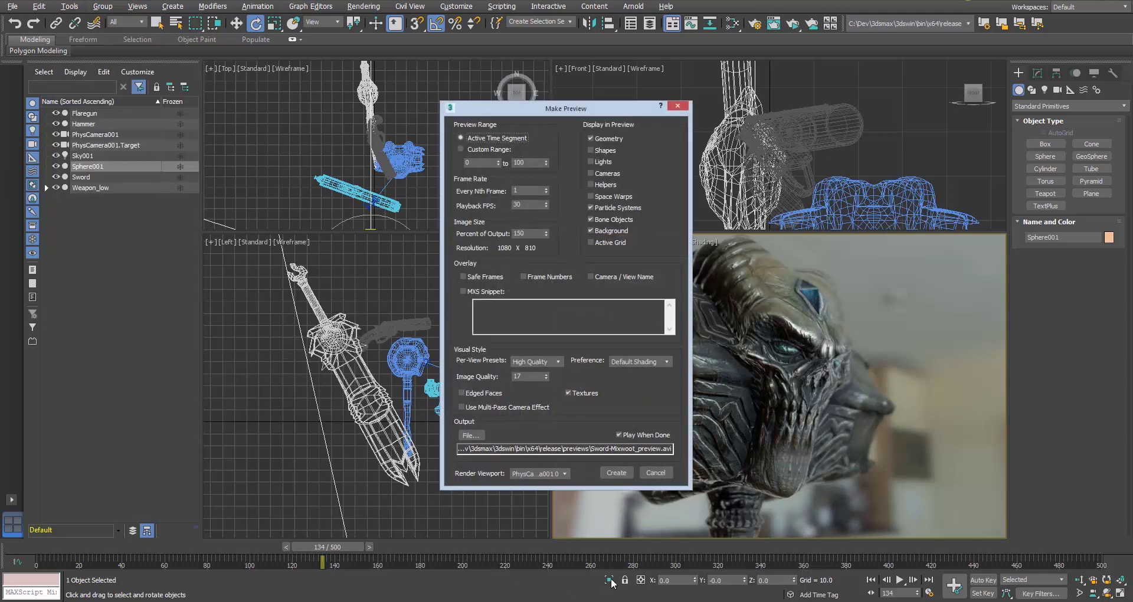
left_click(627, 475)
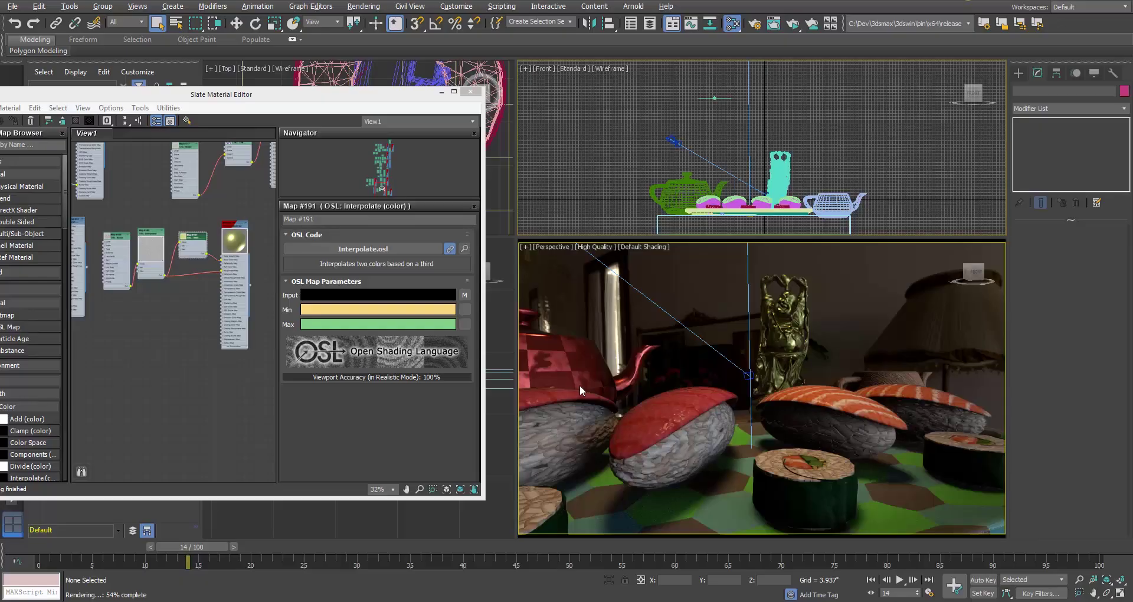
Step: Set the OSL Interpolate map's Max colour to blue-violet and render the close-up Buddha statue in ActiveShade
middle_click_drag(804, 323, 767, 370, "alt")
scroll(791, 331, "up", 5)
scroll(768, 370, "up", 2)
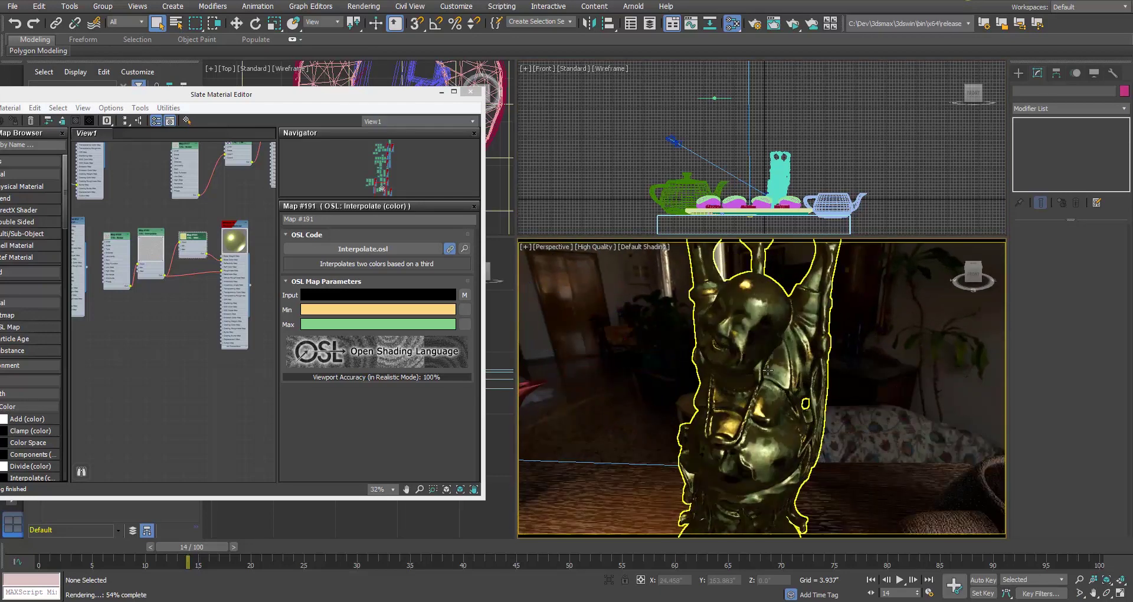
left_click(417, 325)
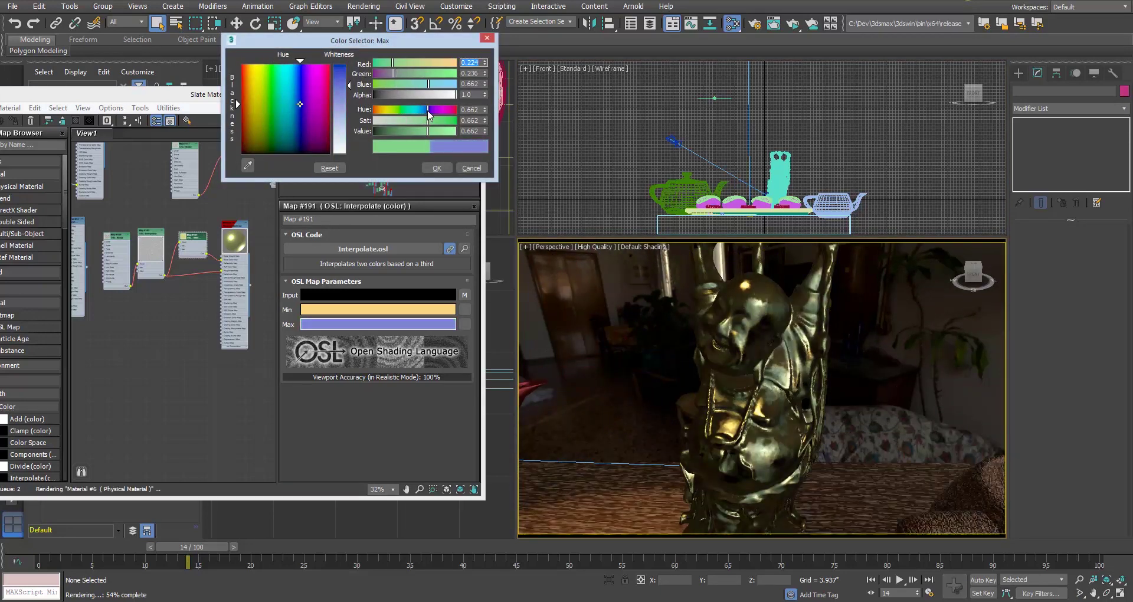
left_click(792, 25)
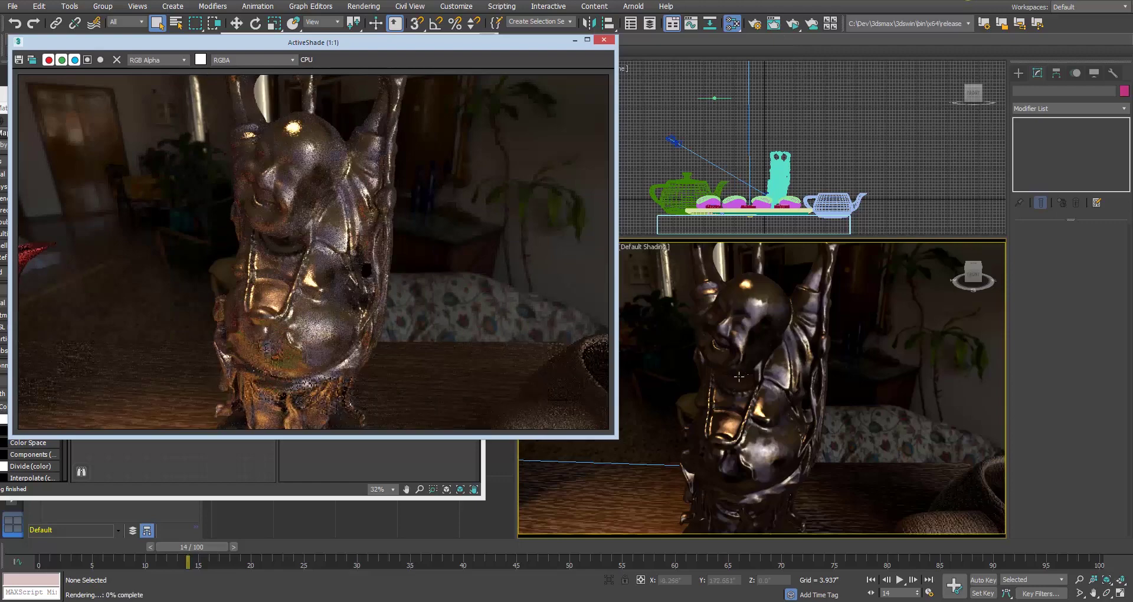
Step: Orbit around the Buddha statue and zoom in on it to compare the viewport shading with the ActiveShade render
middle_click_drag(792, 386, 881, 372, "alt")
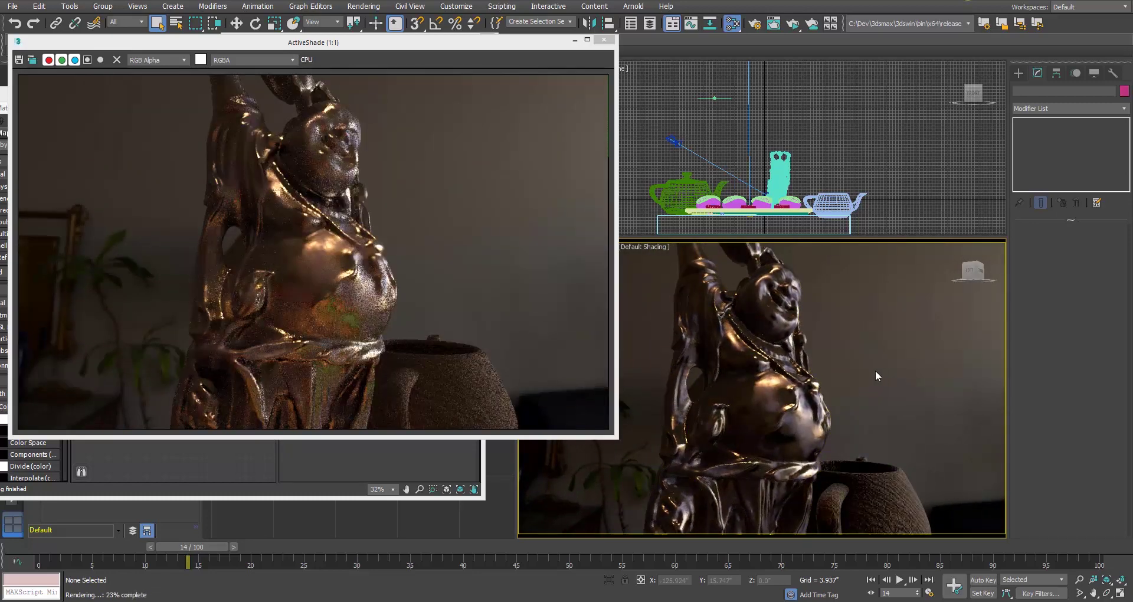
scroll(785, 364, "up", 5)
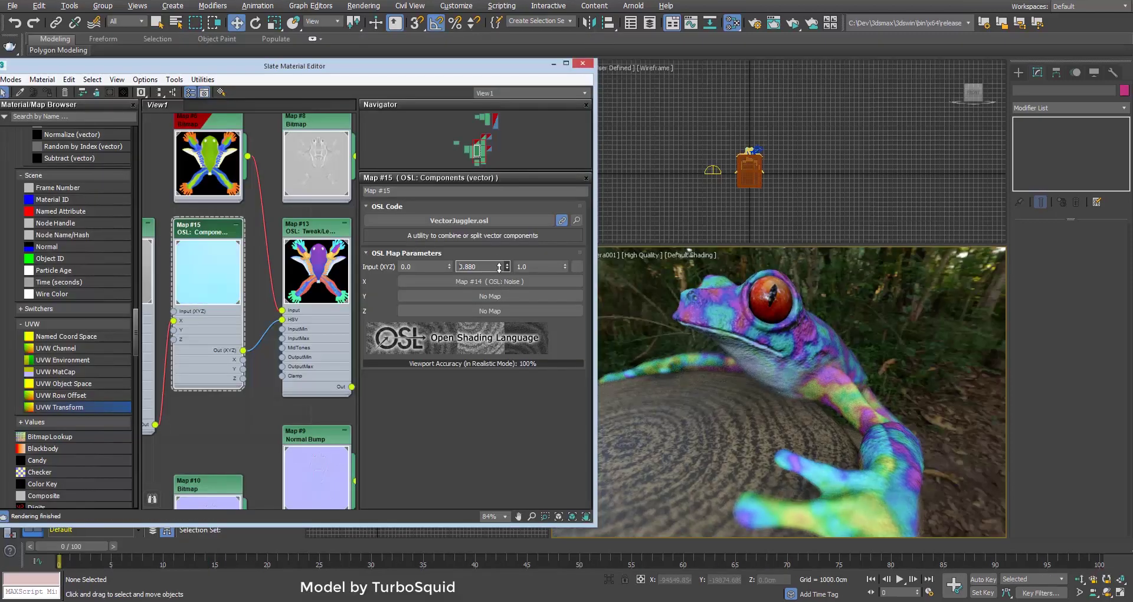
Step: Set the Y input of the OSL Components (vector) map to 1.0 to saturate the frog's colours
double_click(492, 266)
type("1")
key("Tab")
Step: Follow the node graph upstream from the OSL Components map, showing the parameters of the OSL Noise and Time (seconds) maps
middle_click_drag(249, 359, 345, 294)
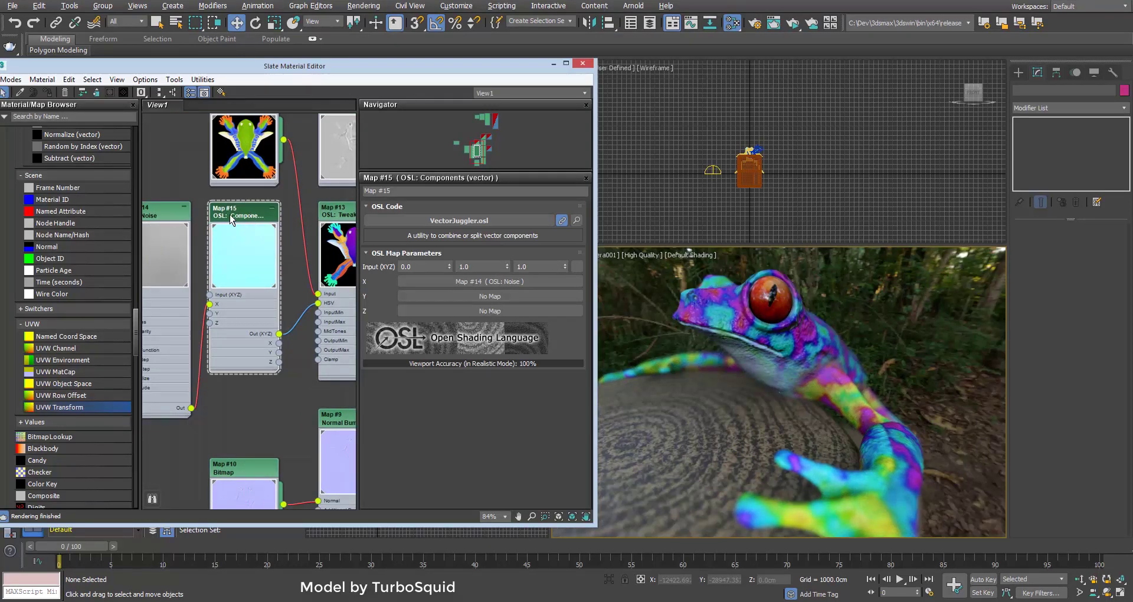
middle_click_drag(230, 215, 285, 231)
left_click(210, 229)
middle_click_drag(226, 310, 272, 304)
left_click(176, 223)
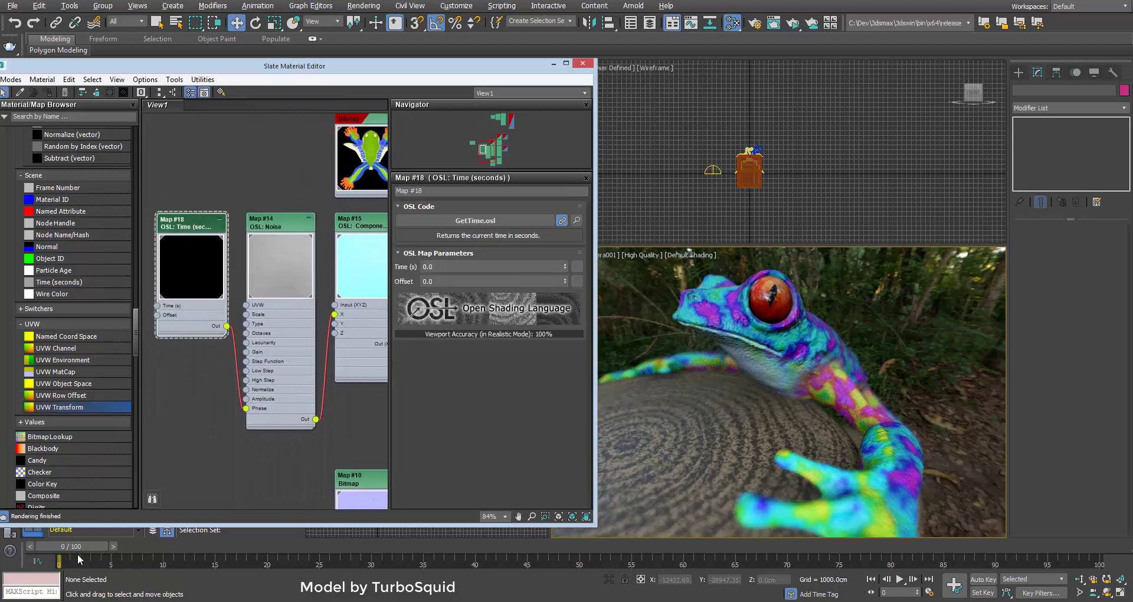
Step: Scrub to frame 6, switch the frog's camera viewport to Perspective and play the animation with the OSL Noise parameters shown
left_click_drag(82, 547, 144, 548)
left_click(816, 376)
key("p")
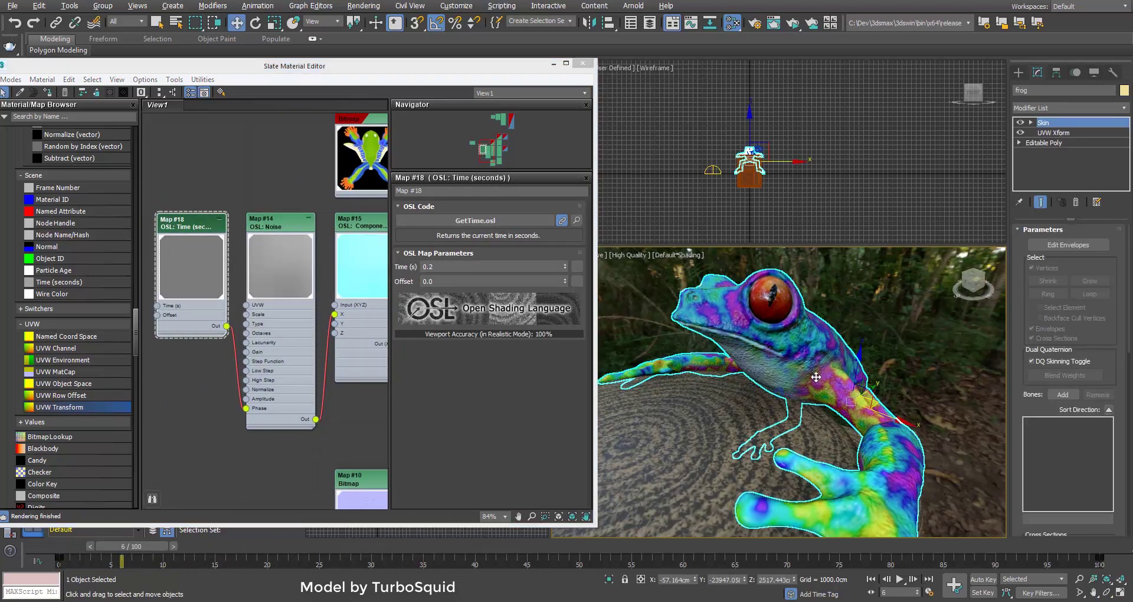
key("/")
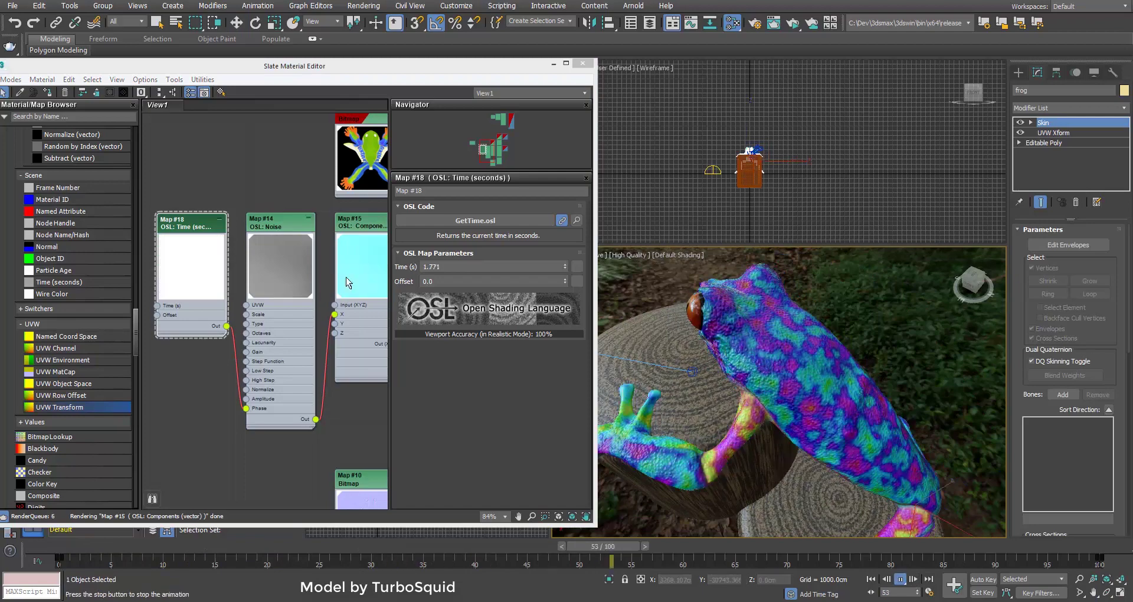
left_click(277, 223)
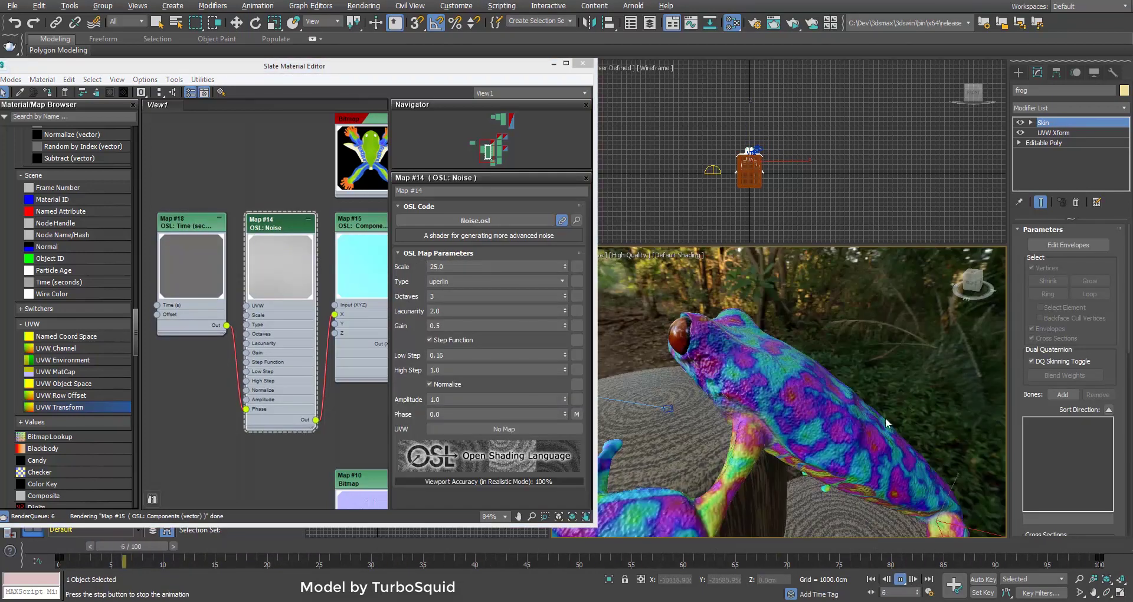
Step: Start an ActiveShade render of the frog, stop the animation playback and return the viewport to the camera view
left_click(793, 23)
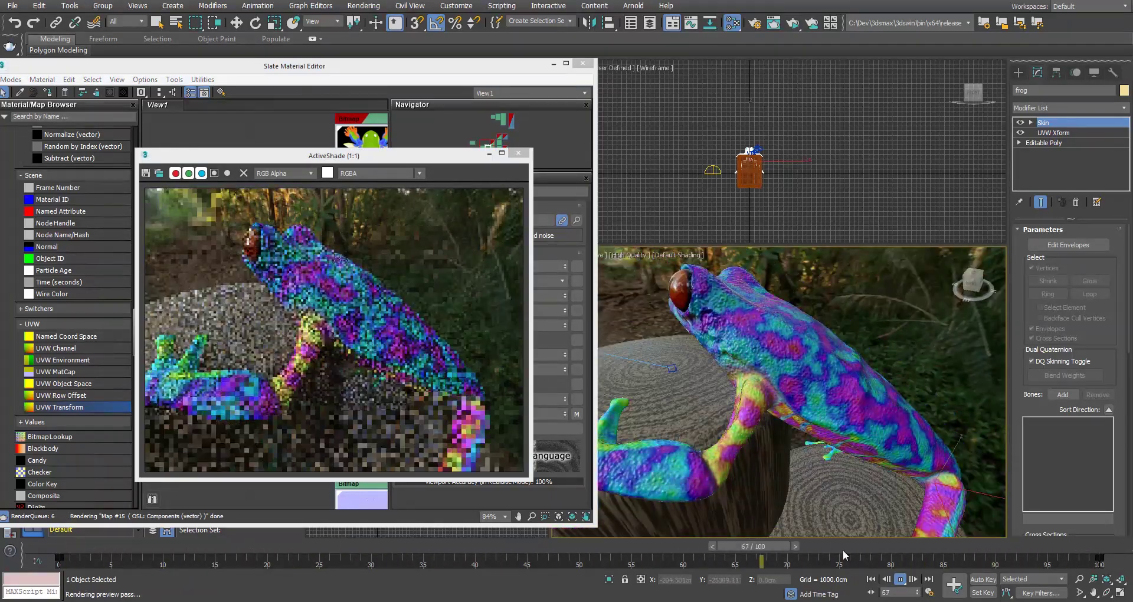
left_click(900, 579)
left_click(835, 319)
key("c")
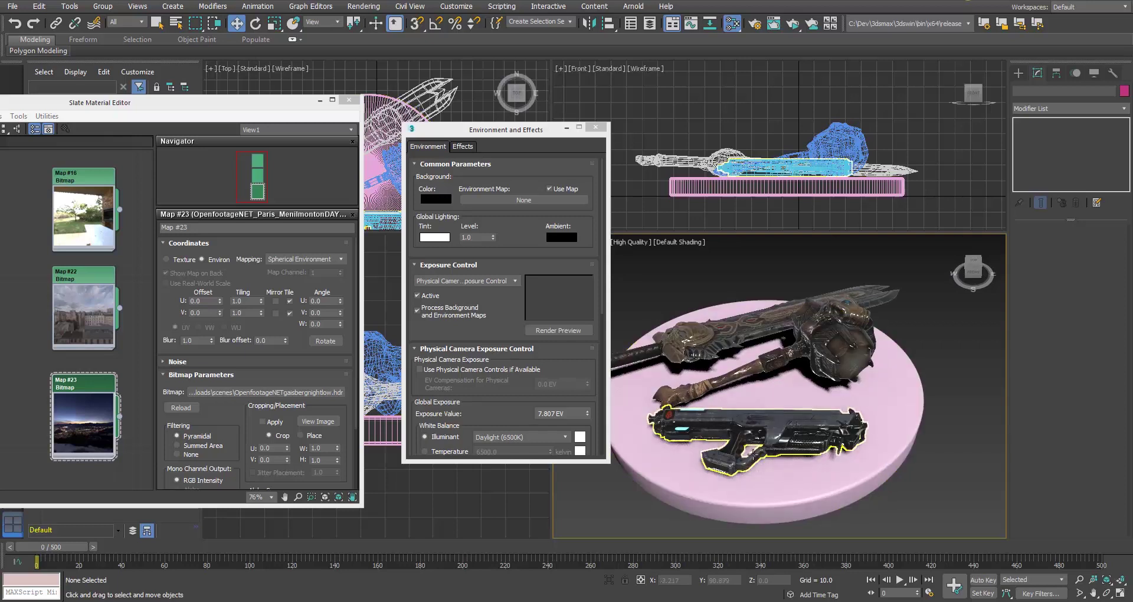
Step: Assign the veranda_2k.hdr bitmap as an instanced environment map and orbit around the weapons on the round table
left_click_drag(120, 210, 489, 201)
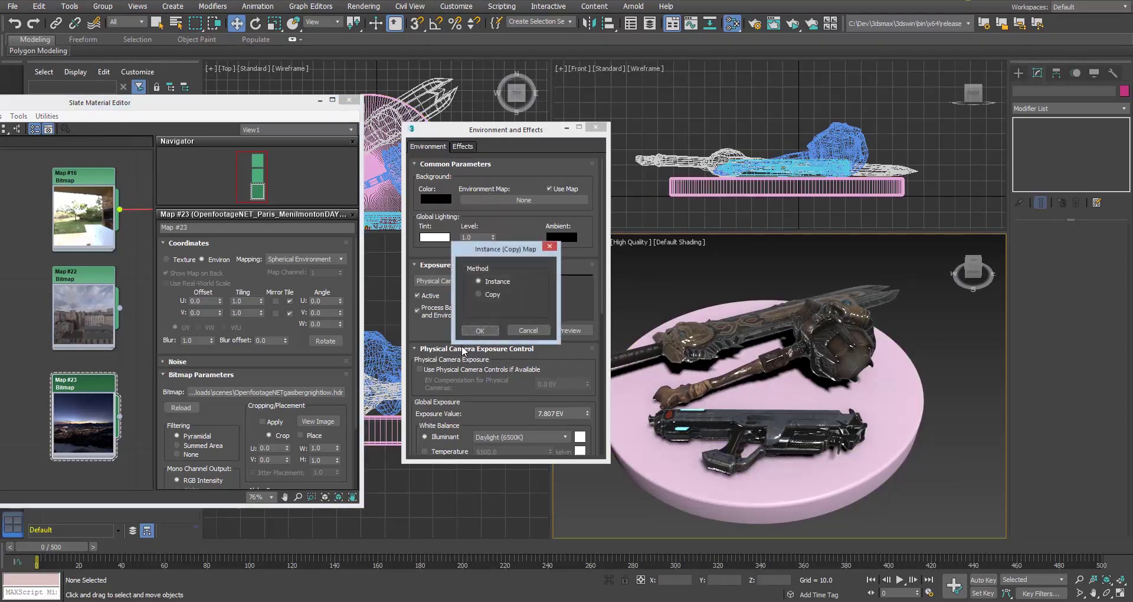
left_click(472, 332)
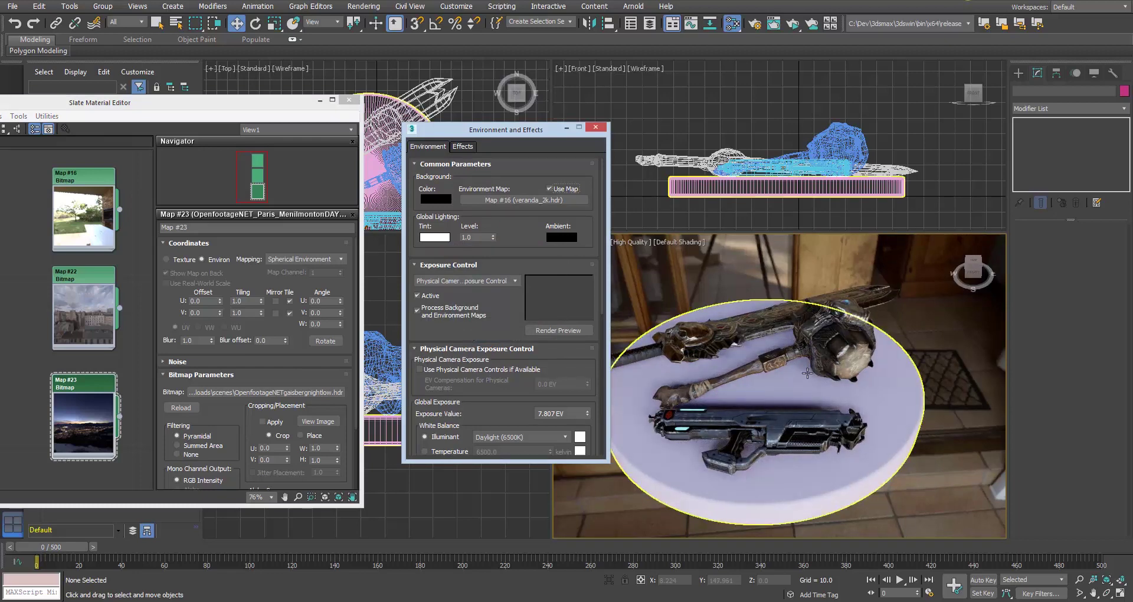
middle_click_drag(808, 373, 873, 367, "alt")
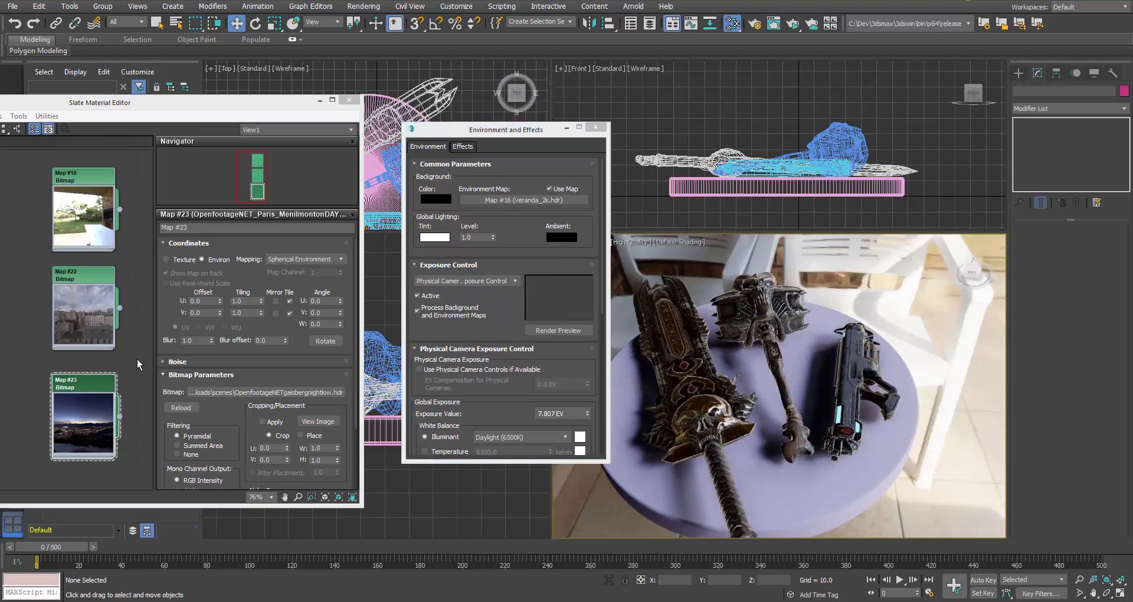
Step: Replace the environment map with an instance of the Paris Menilmonton day bitmap, then with the Gaisberg night bitmap, and inspect the lighting
left_click_drag(118, 309, 503, 208)
left_click(487, 328)
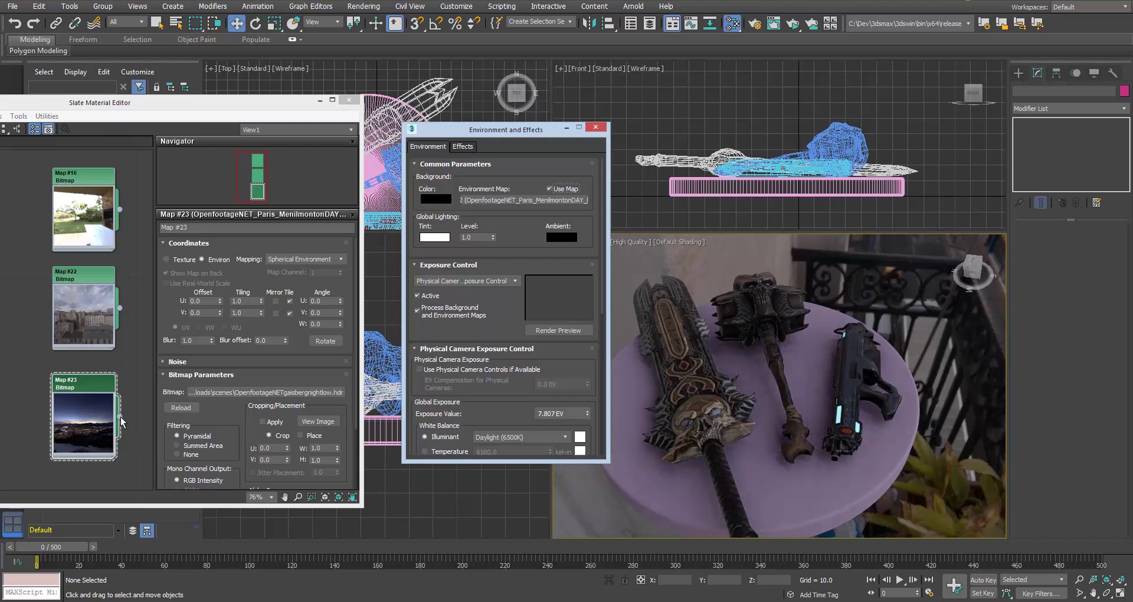
left_click_drag(120, 418, 502, 203)
left_click(480, 331)
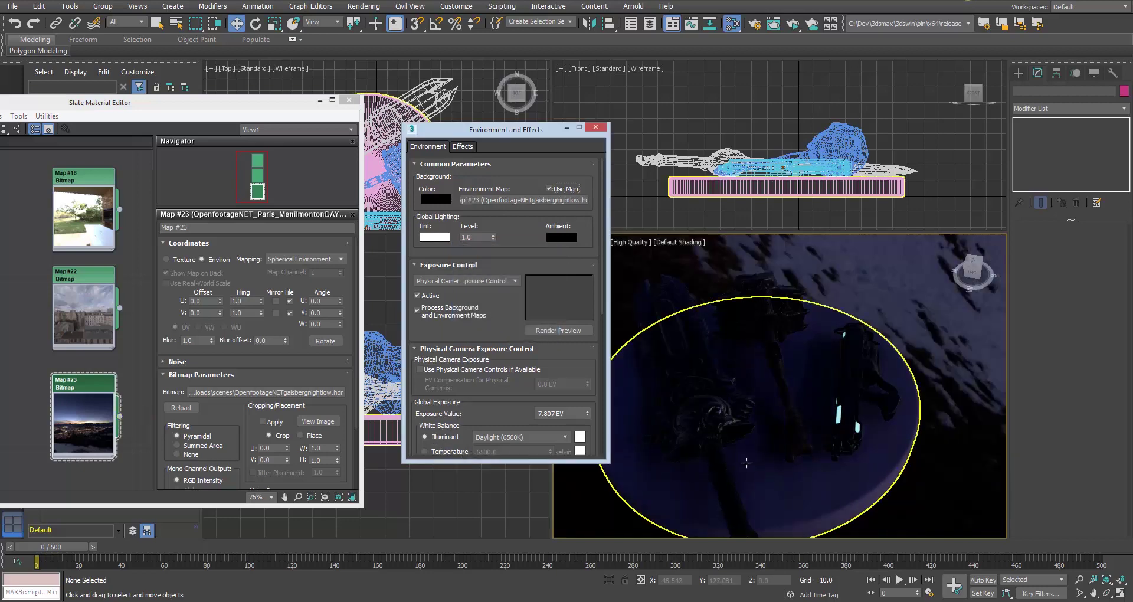
middle_click_drag(749, 463, 861, 413, "alt")
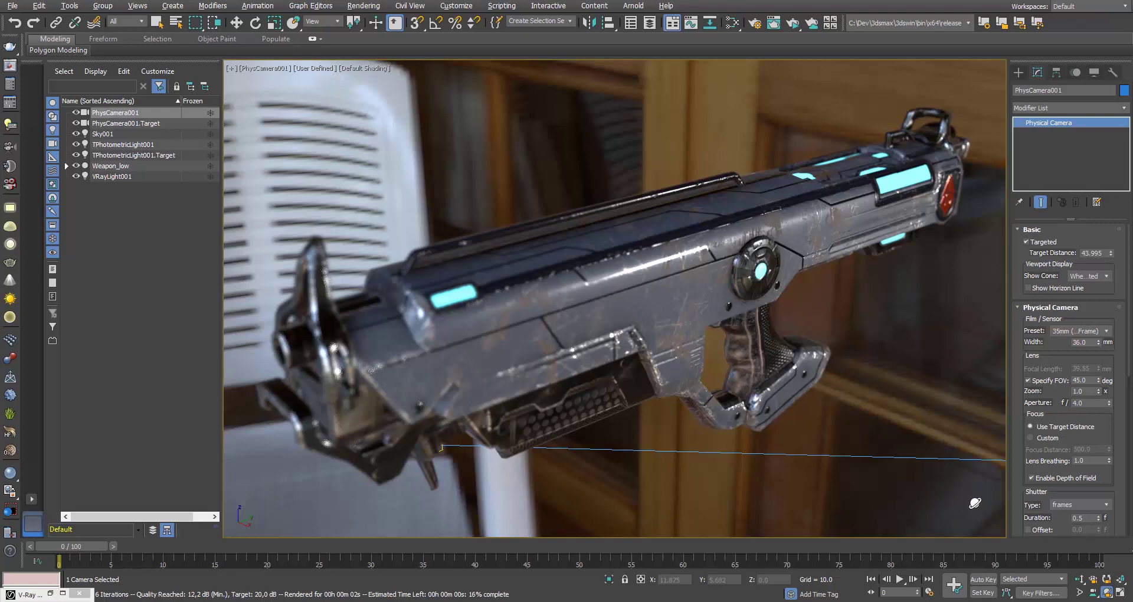
Step: Restore the four-viewport layout and orbit PhysCamera001 around the rifle towards its muzzle
left_click(1121, 592)
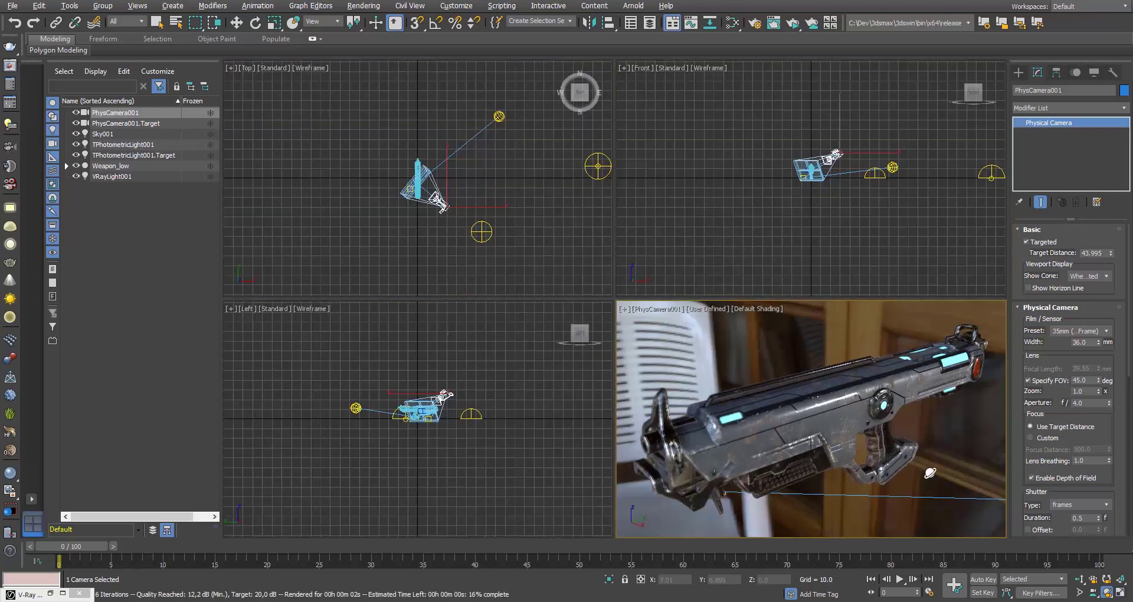
left_click_drag(833, 428, 945, 519)
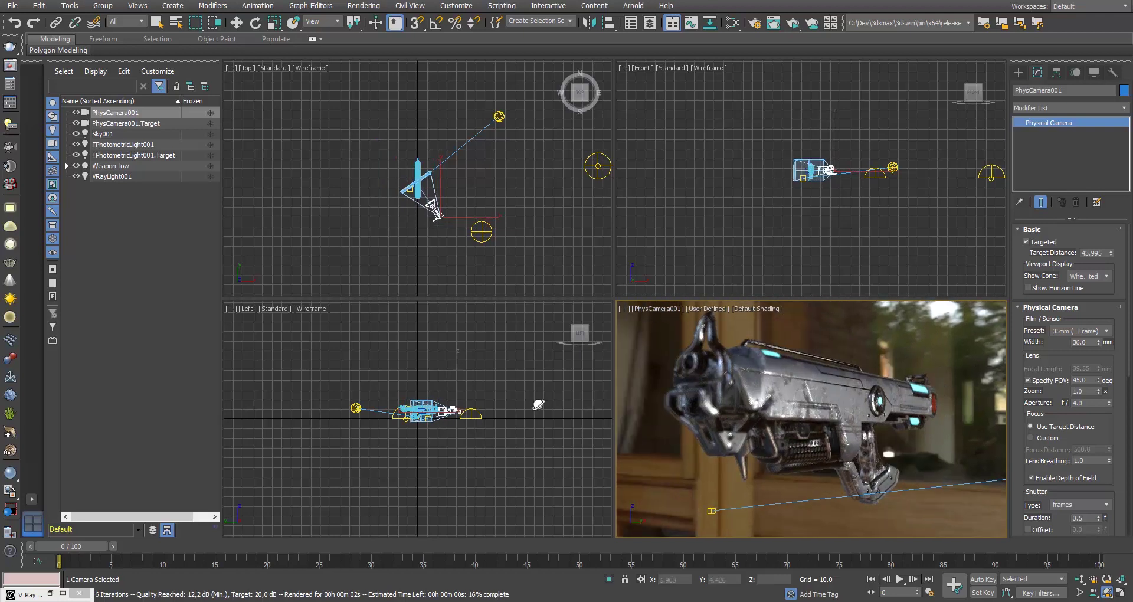
Step: Restore the V-Ray frame buffer and orbit PhysCamera001 around the rifle, comparing its depth of field with the viewport
left_click(50, 593)
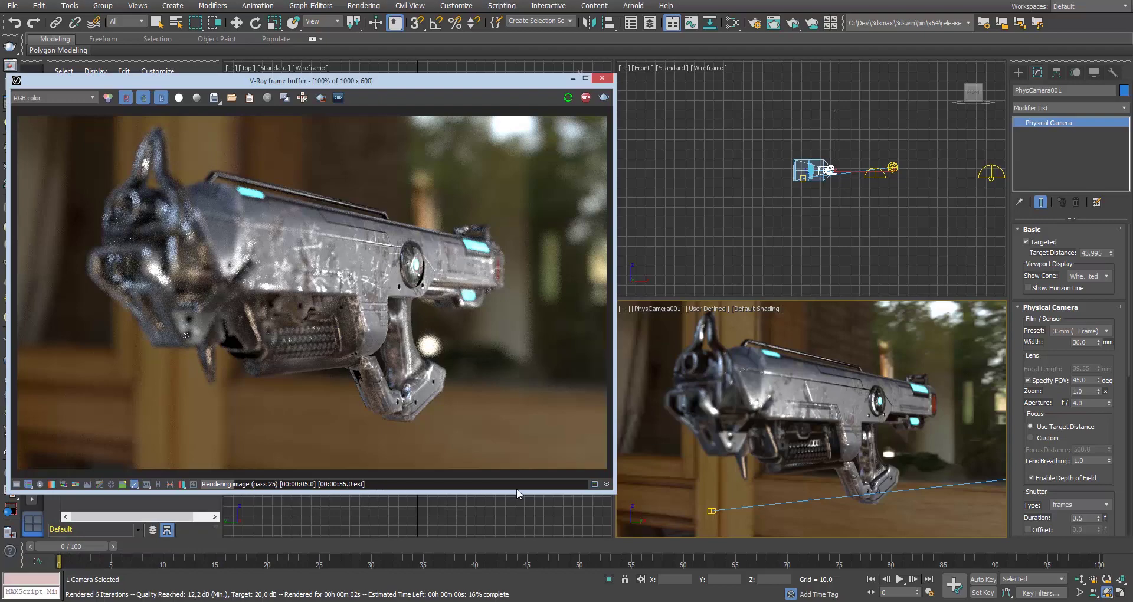
left_click_drag(832, 392, 911, 425)
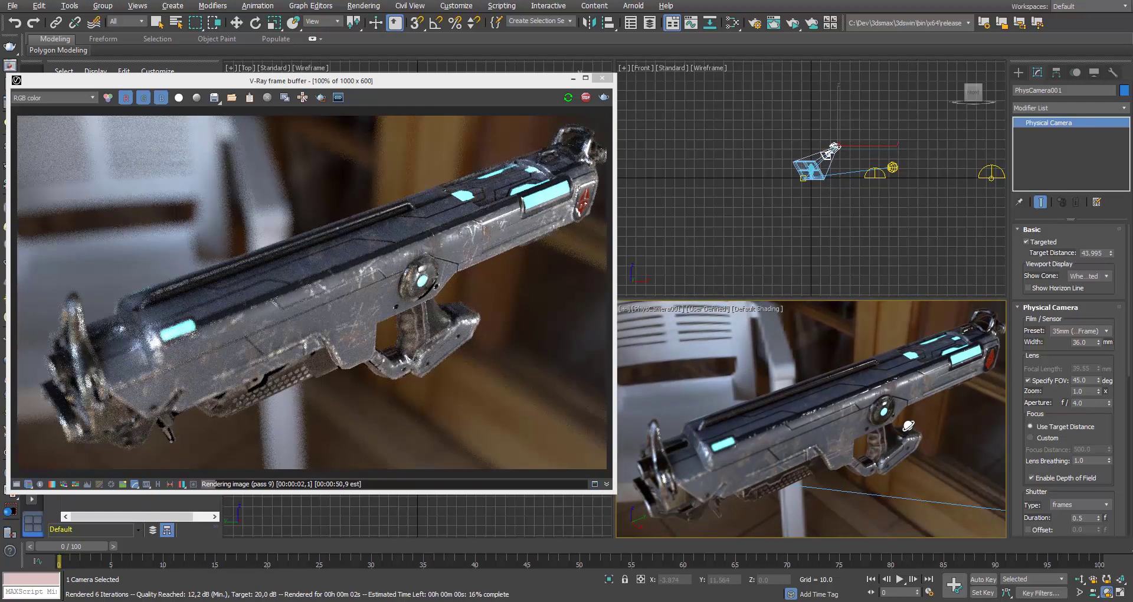
left_click_drag(908, 426, 827, 416)
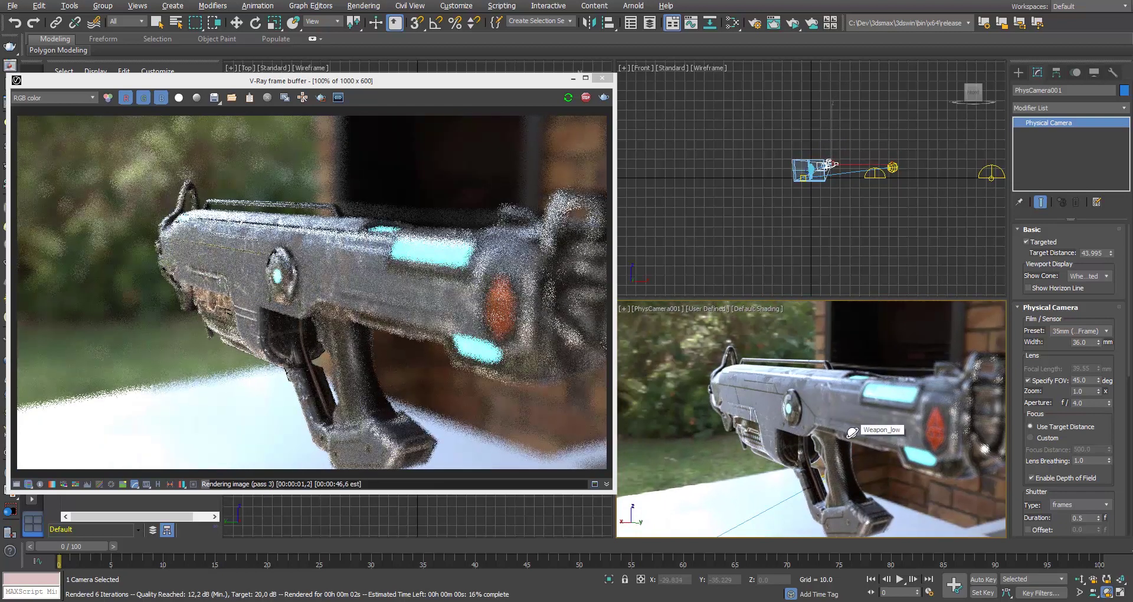